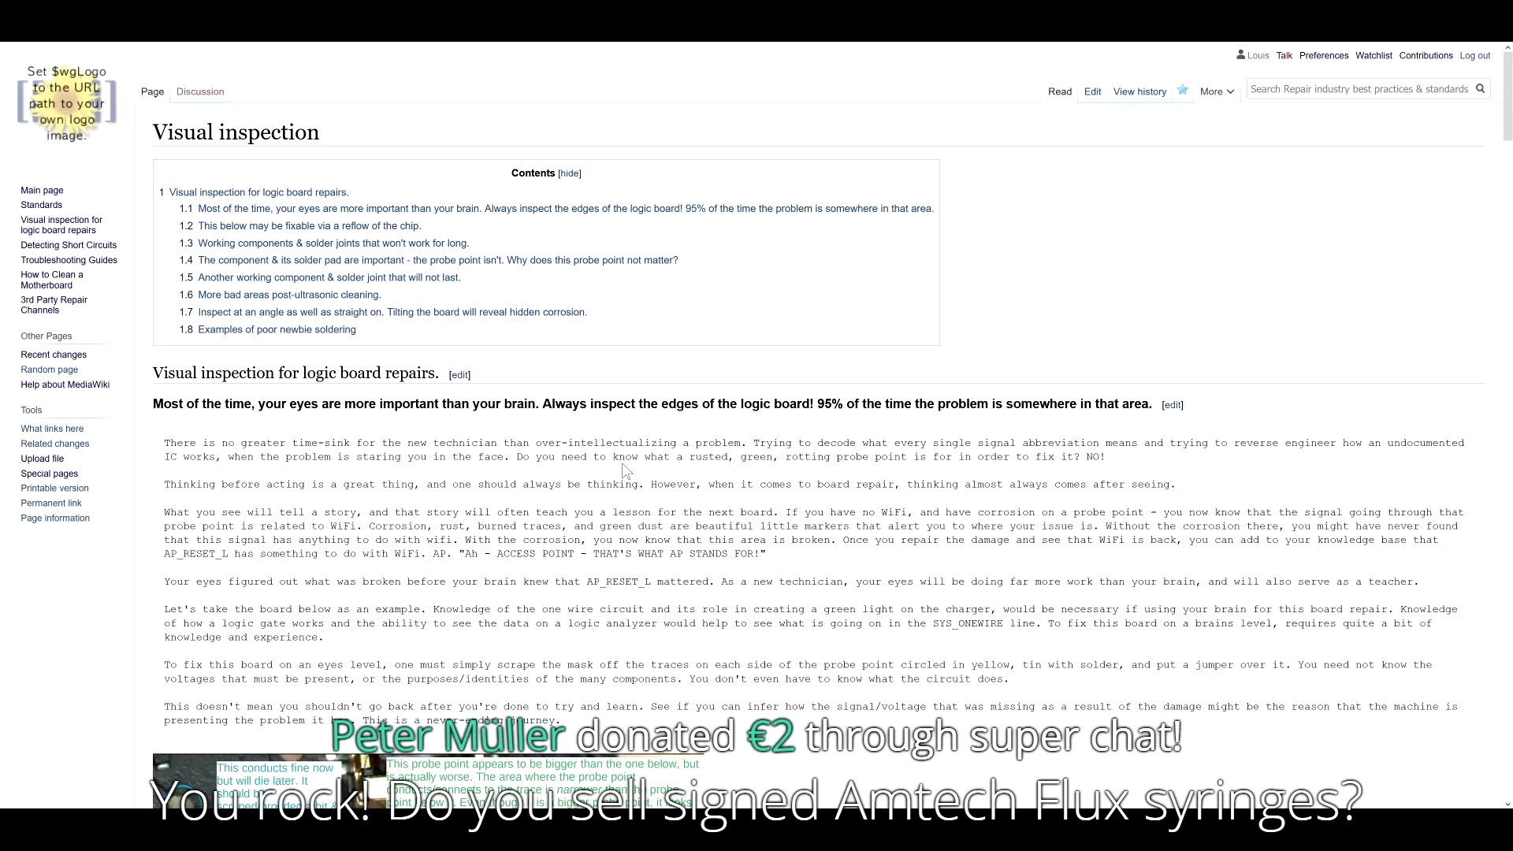
Scroll past the logic board corrosion examples to 'Examples of poor newbie soldering'
scroll(626, 470, down, 12)
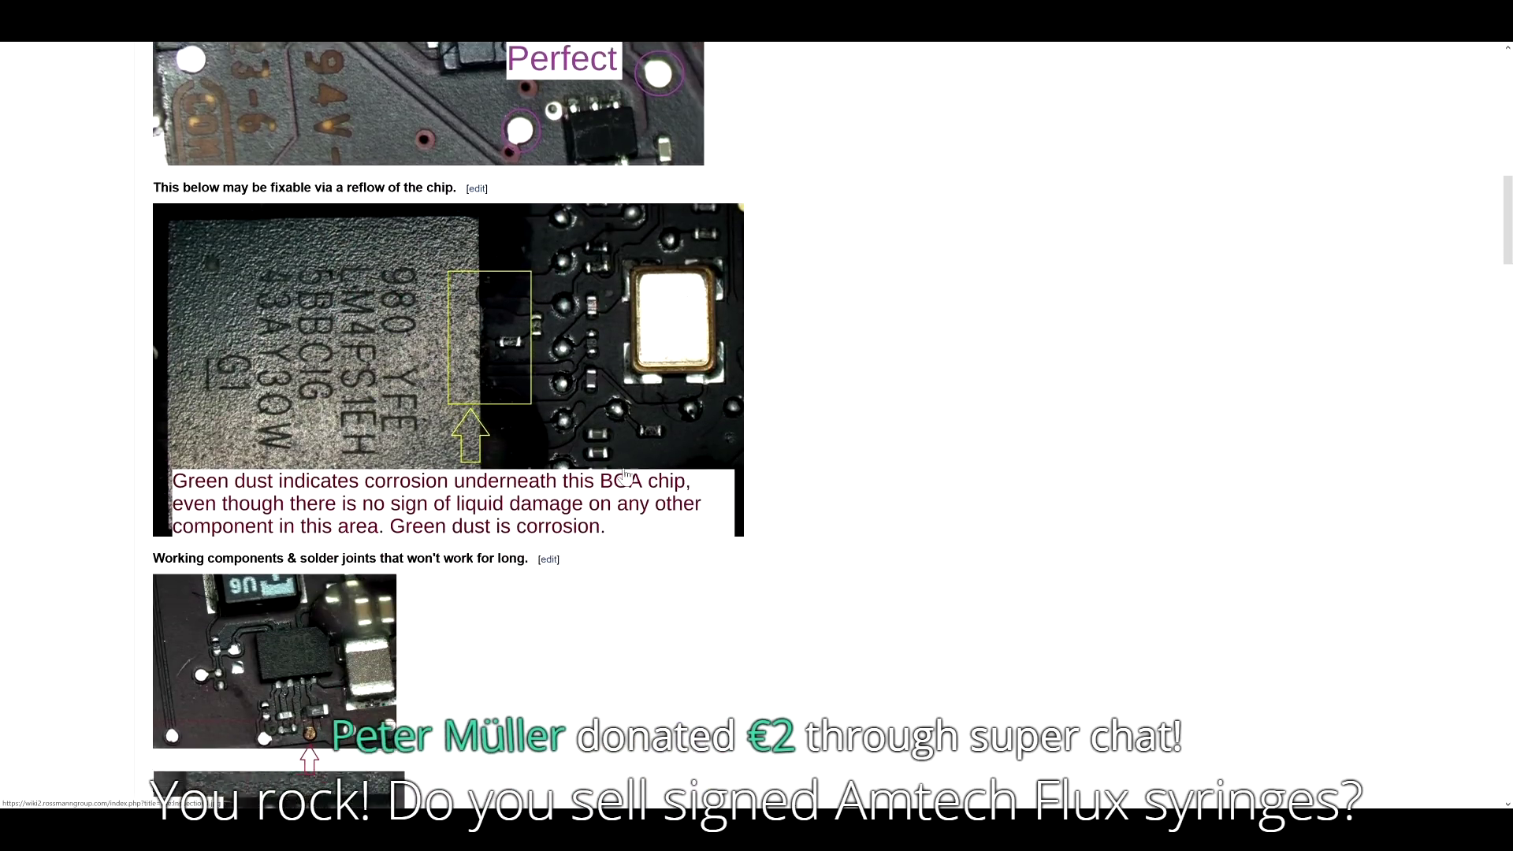
scroll(627, 472, down, 4)
scroll(322, 392, down, 20)
scroll(367, 436, down, 4)
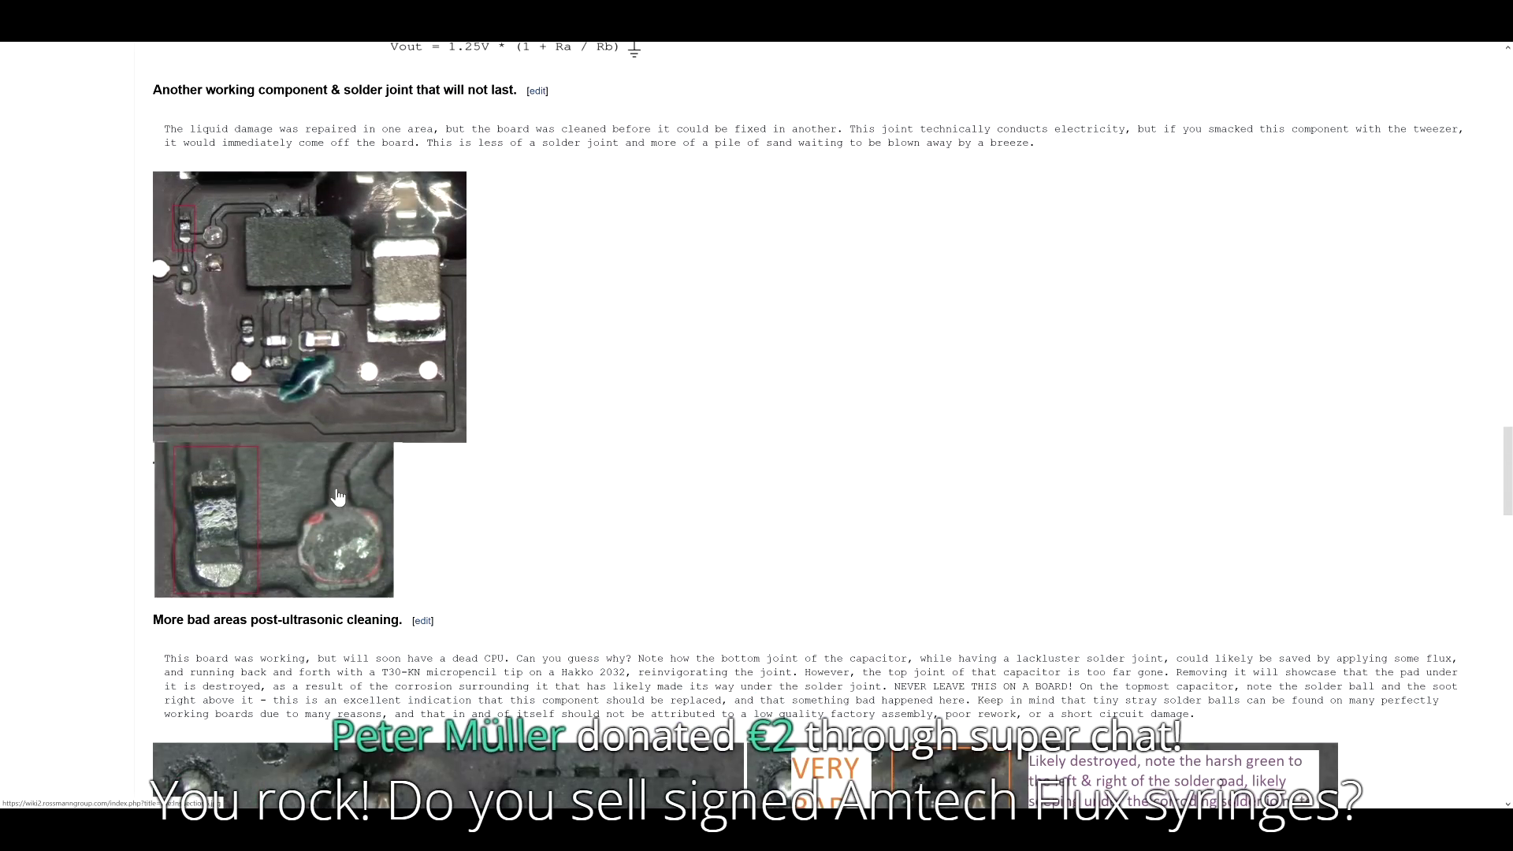
scroll(252, 541, down, 6)
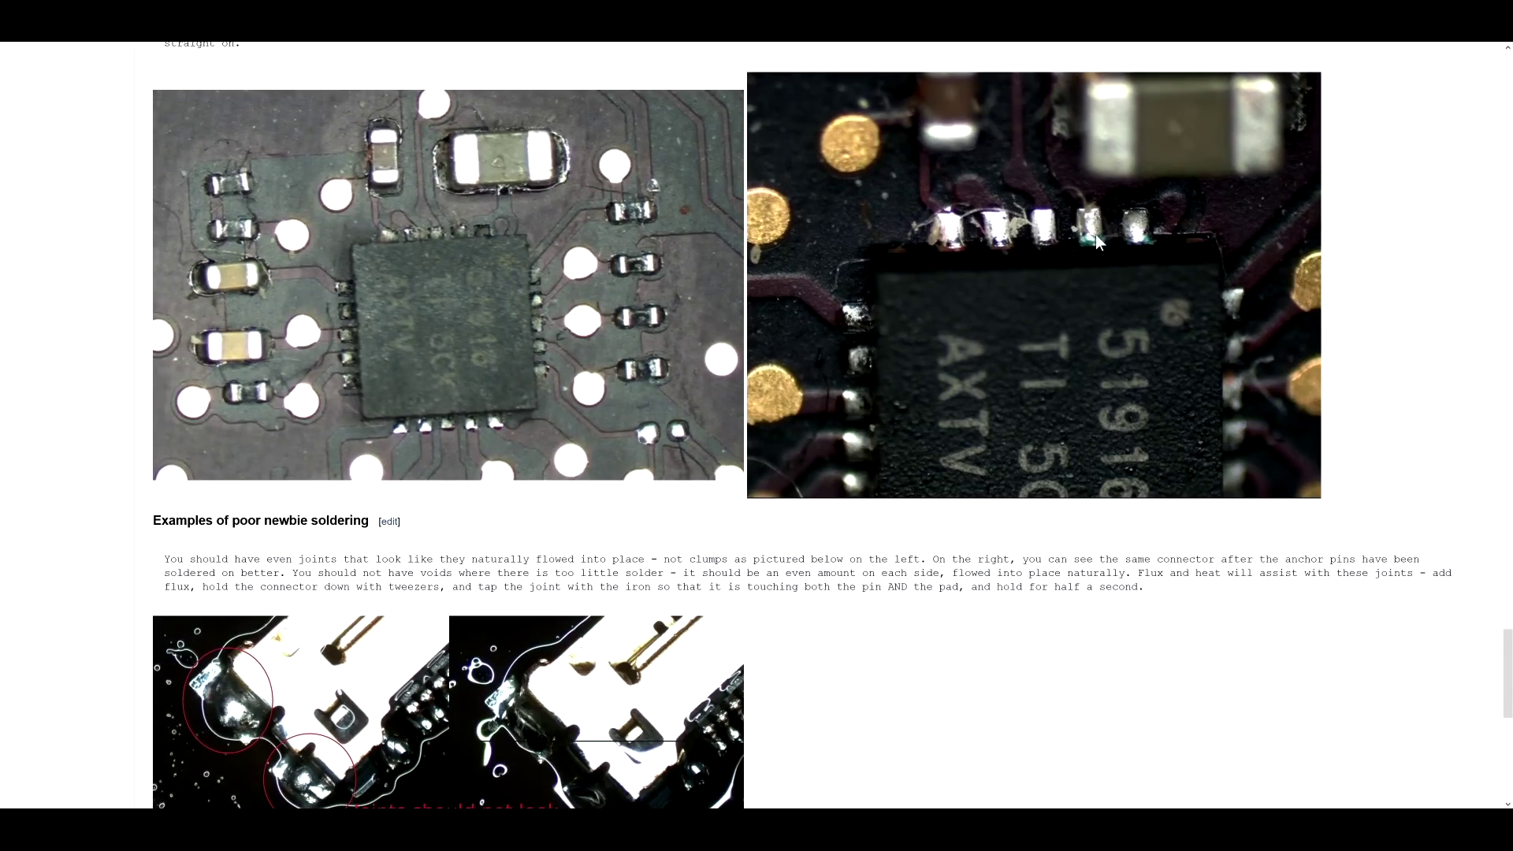
scroll(676, 344, down, 8)
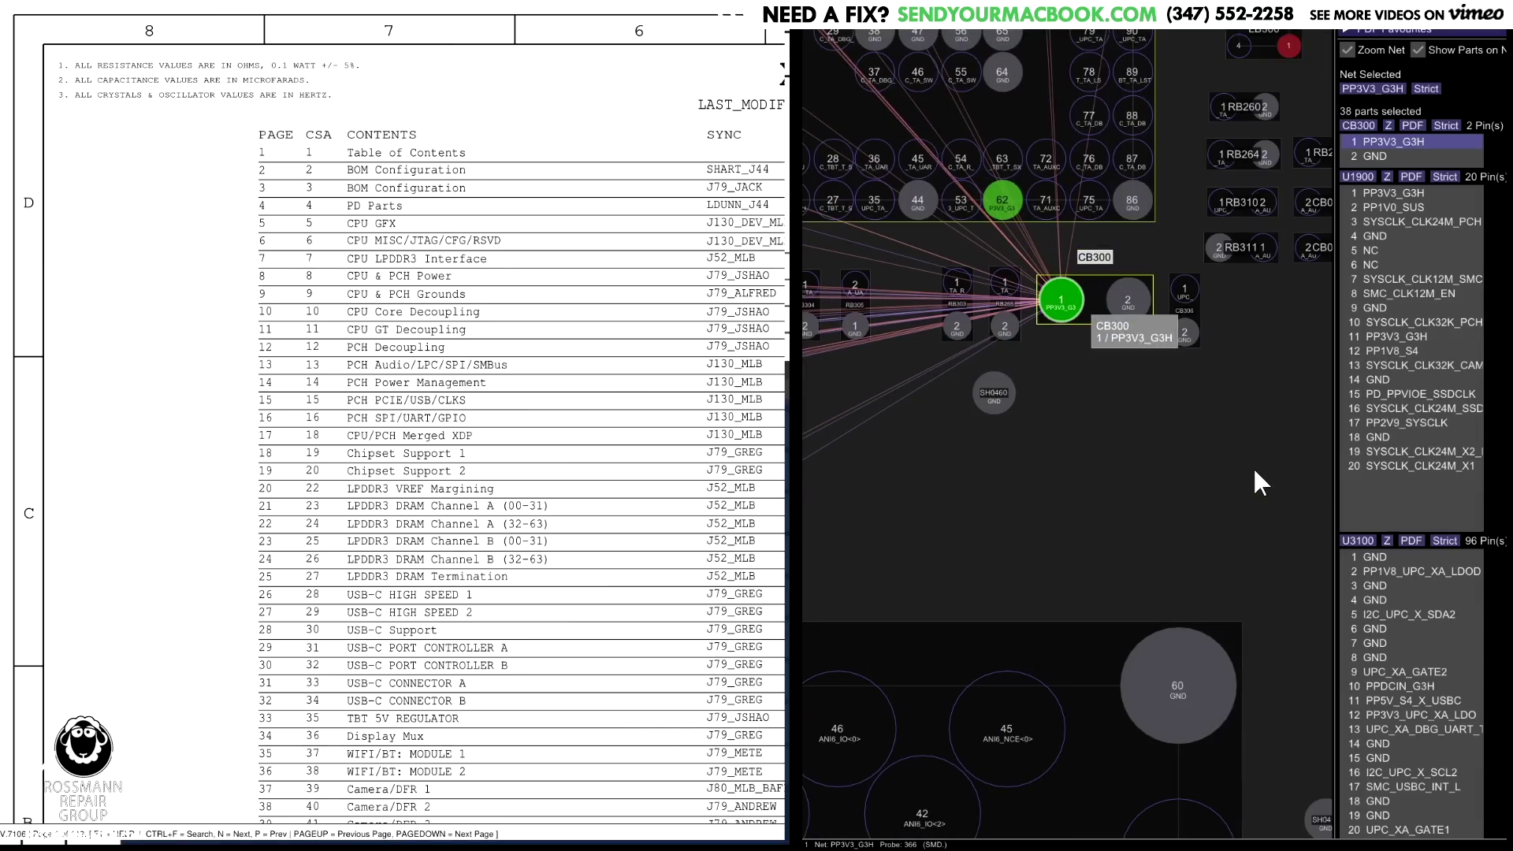
Select UB300 on the board and search it in the schematic, reaching its BOM Module Parts entry
scroll(1068, 433, down, 5)
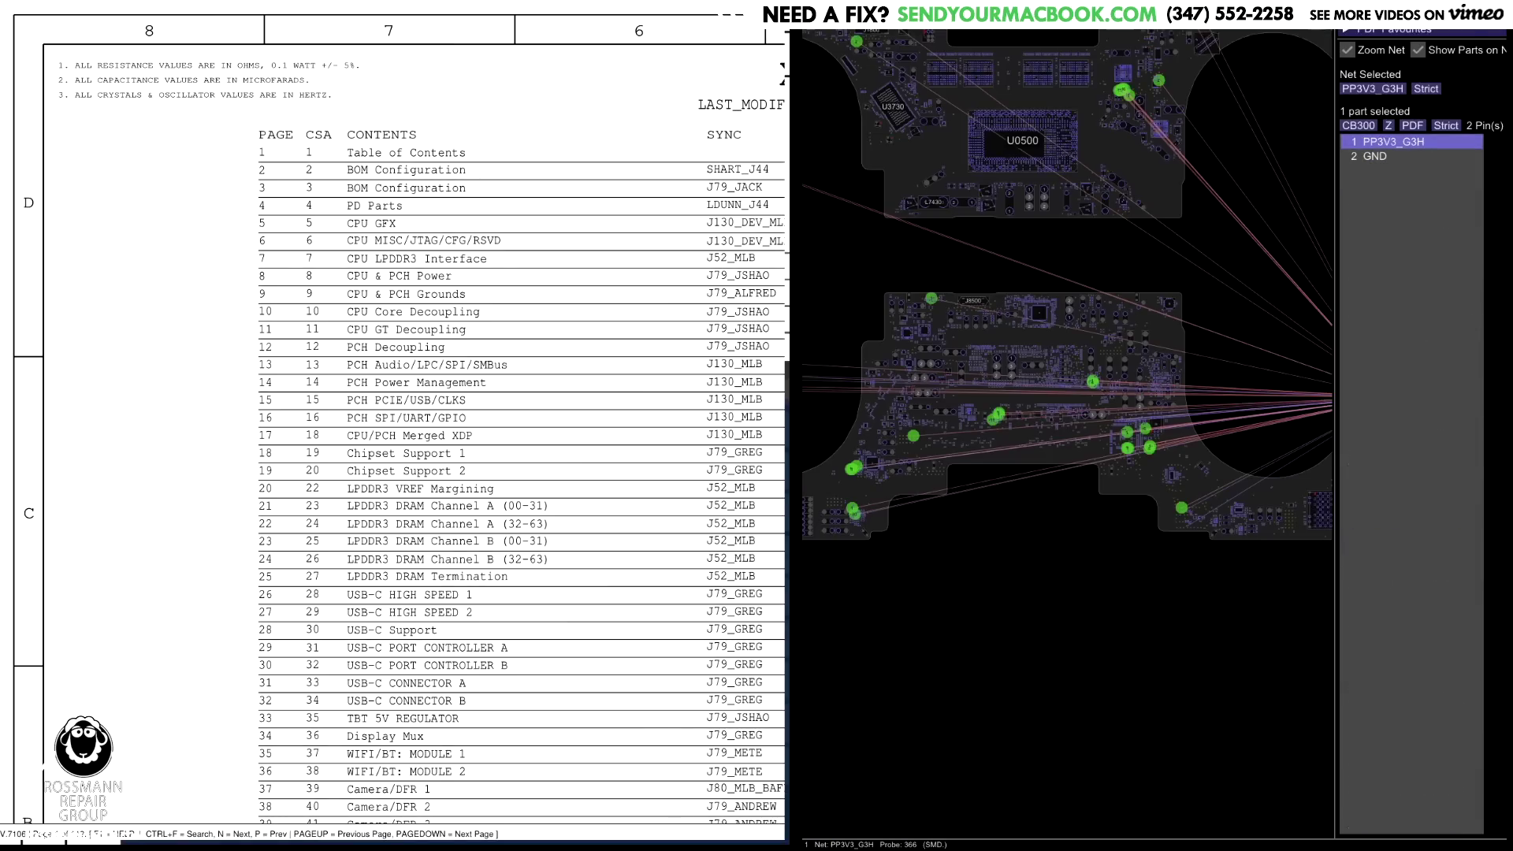
scroll(1232, 499, up, 3)
scroll(1175, 429, up, 6)
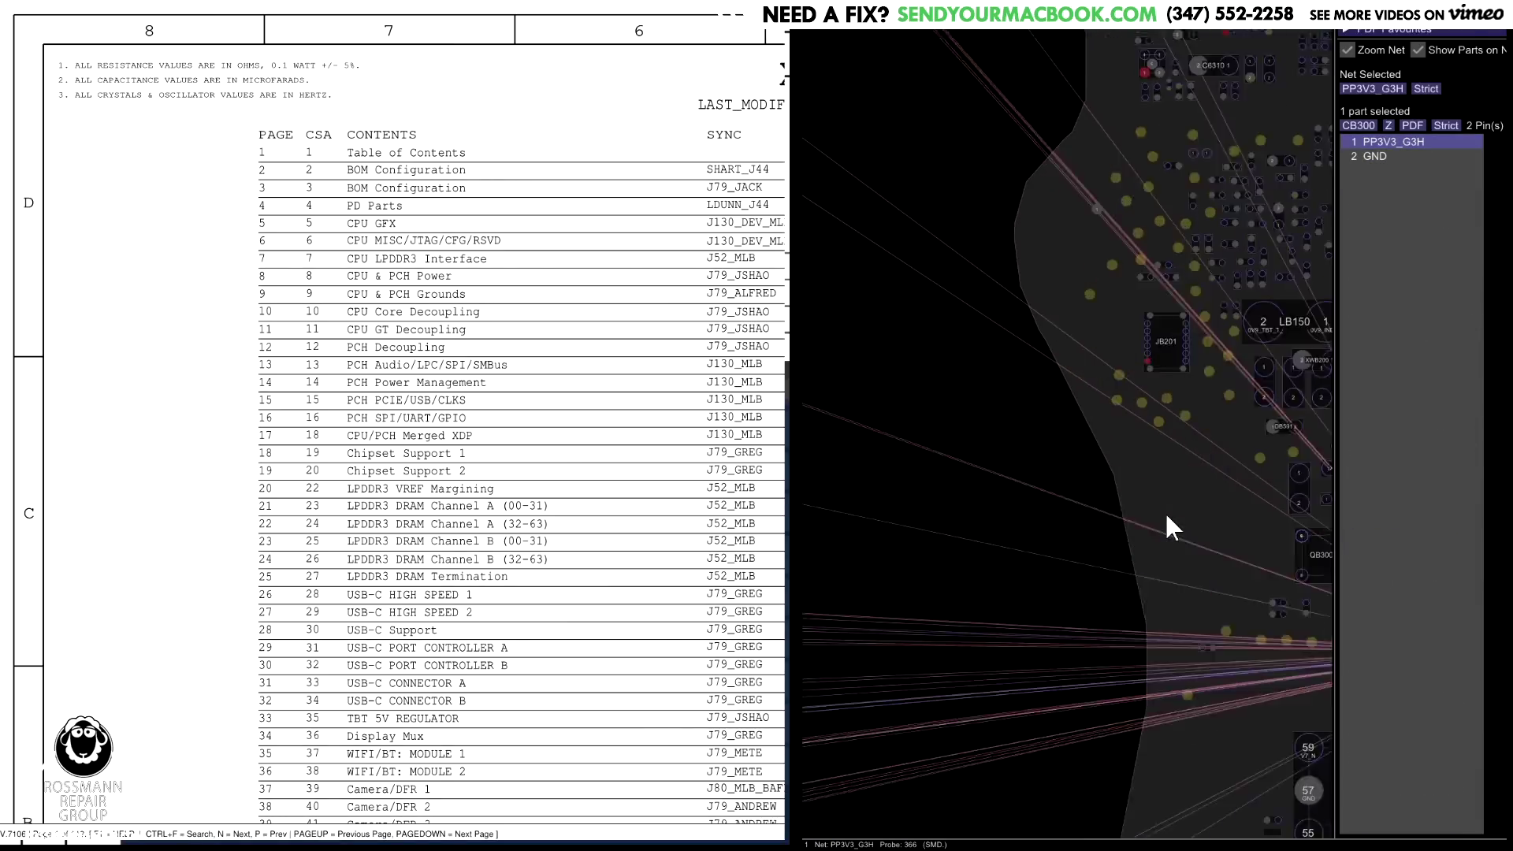
click(1296, 574)
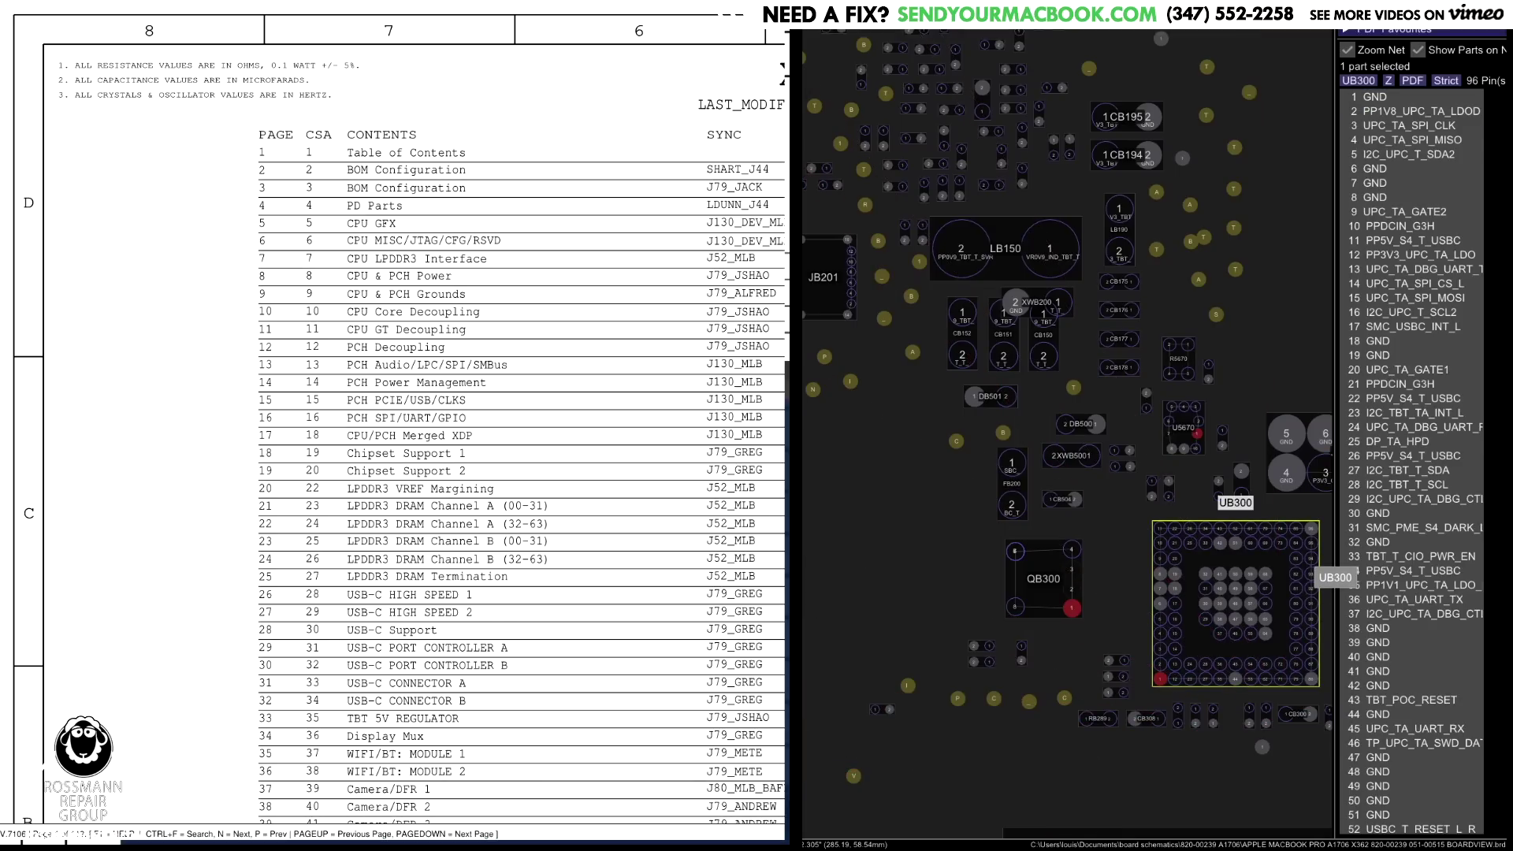
click(1412, 80)
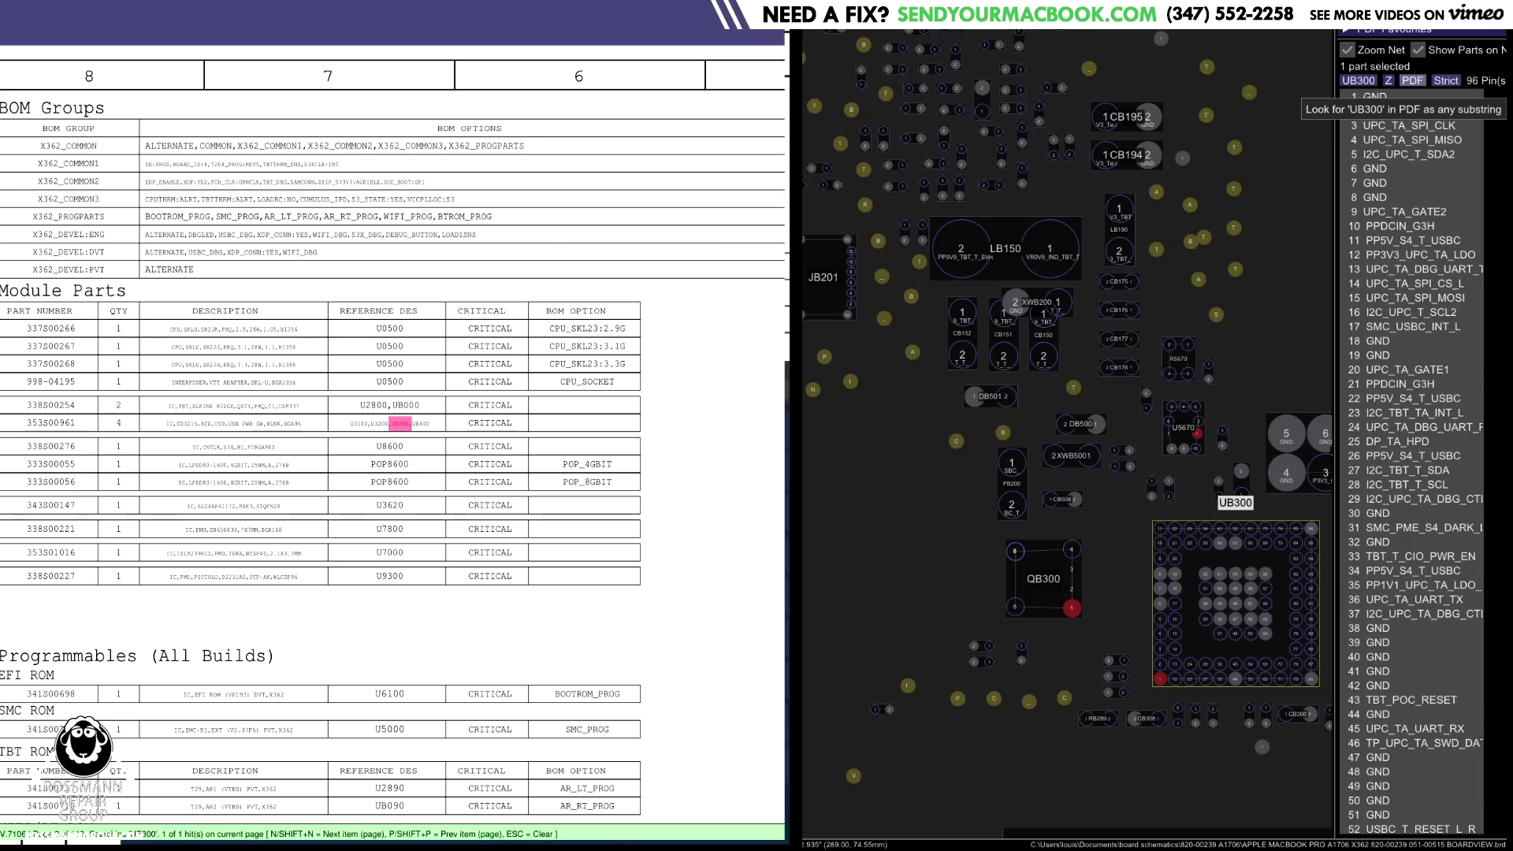
Jump to UB300's CD3215A USB-C page and frame the symbol with CB300 on PP3V3_G3H
click(1412, 80)
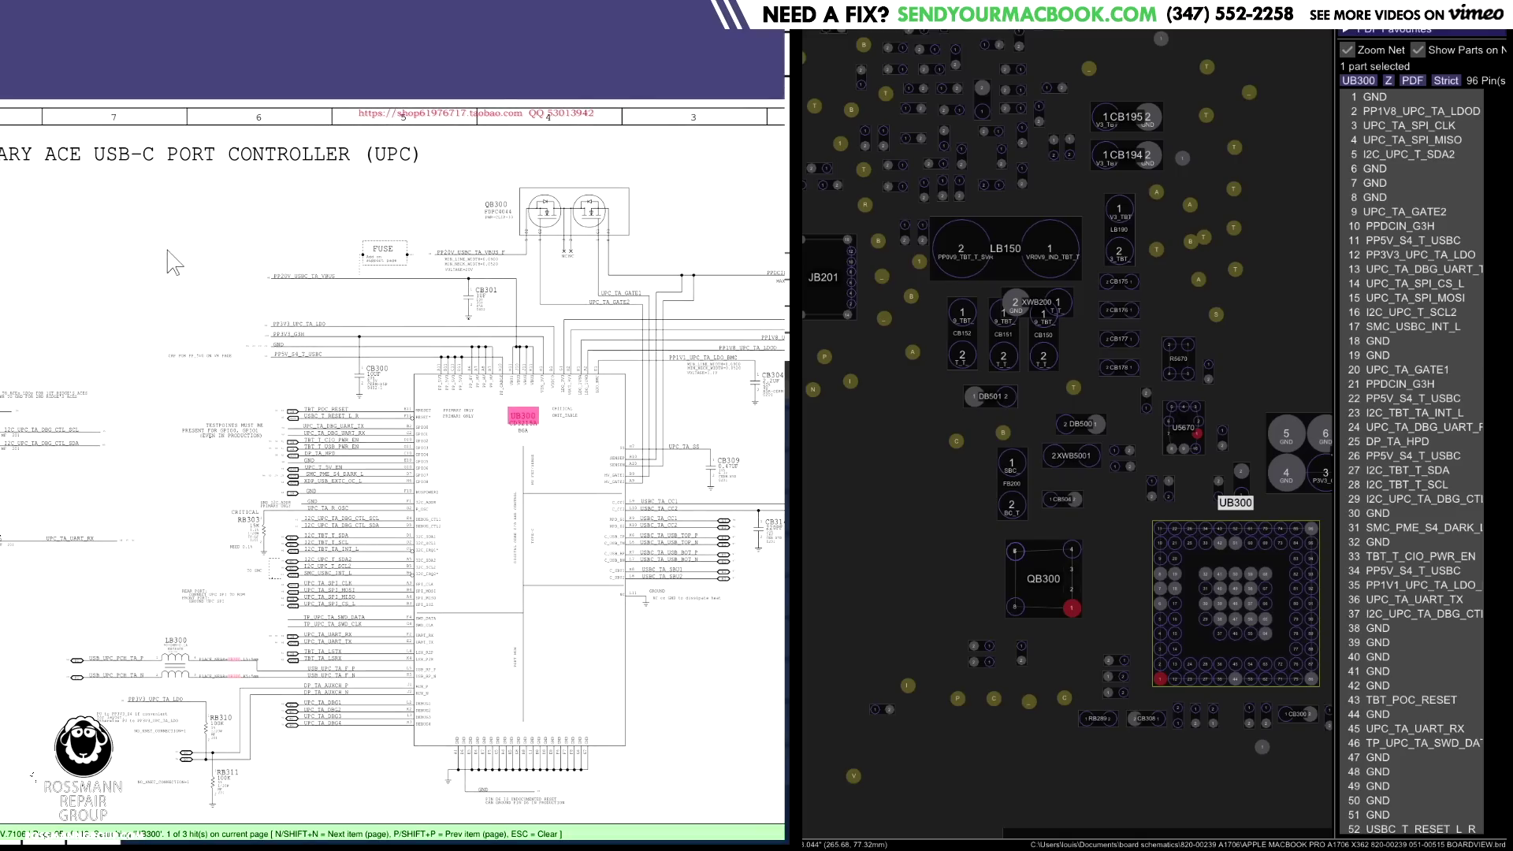
scroll(607, 521, up, 3)
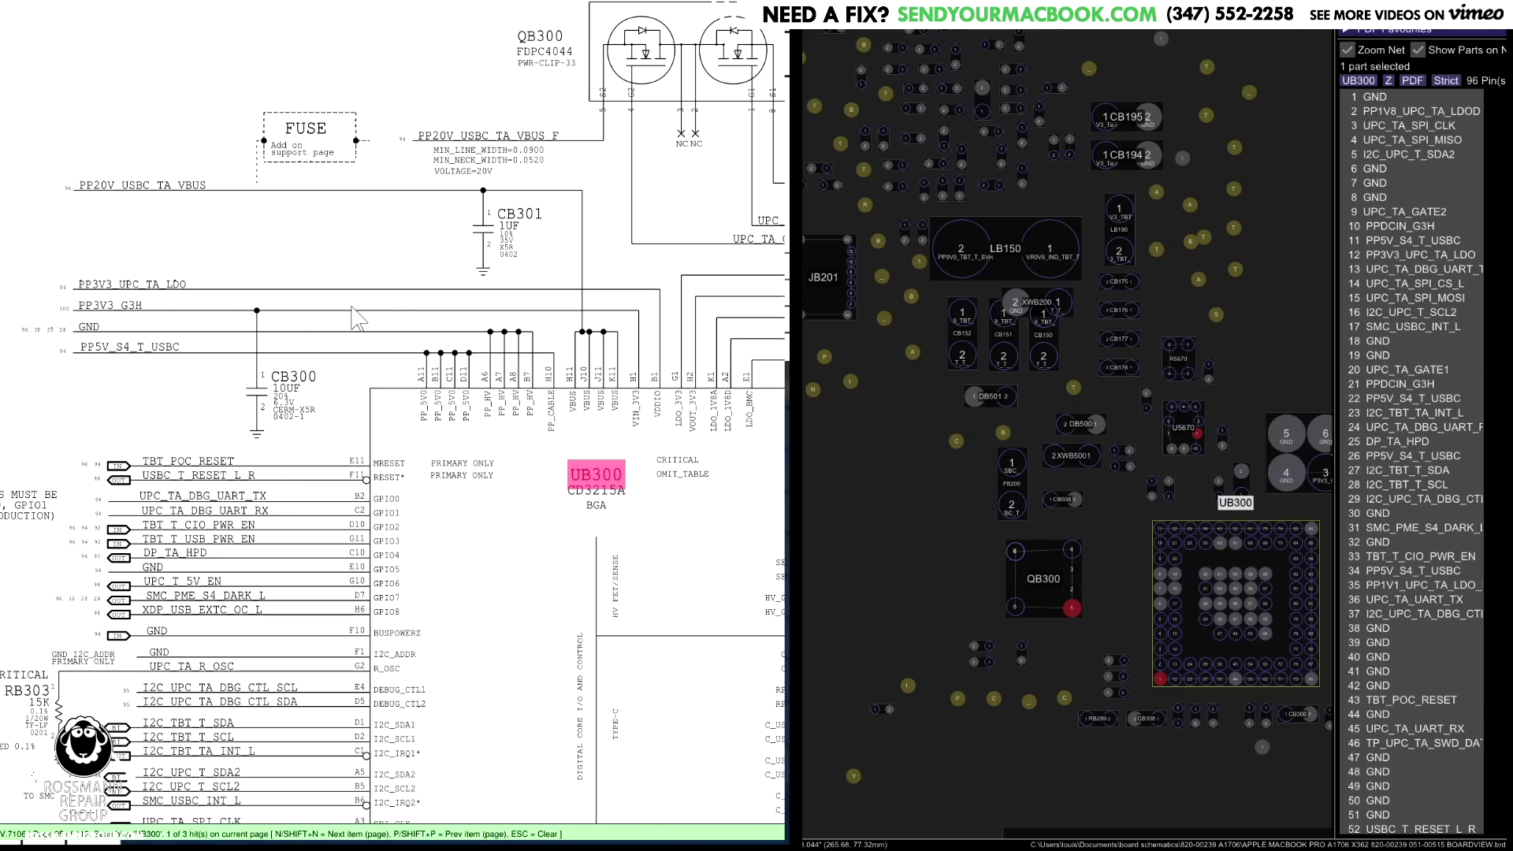
scroll(682, 398, right, 3)
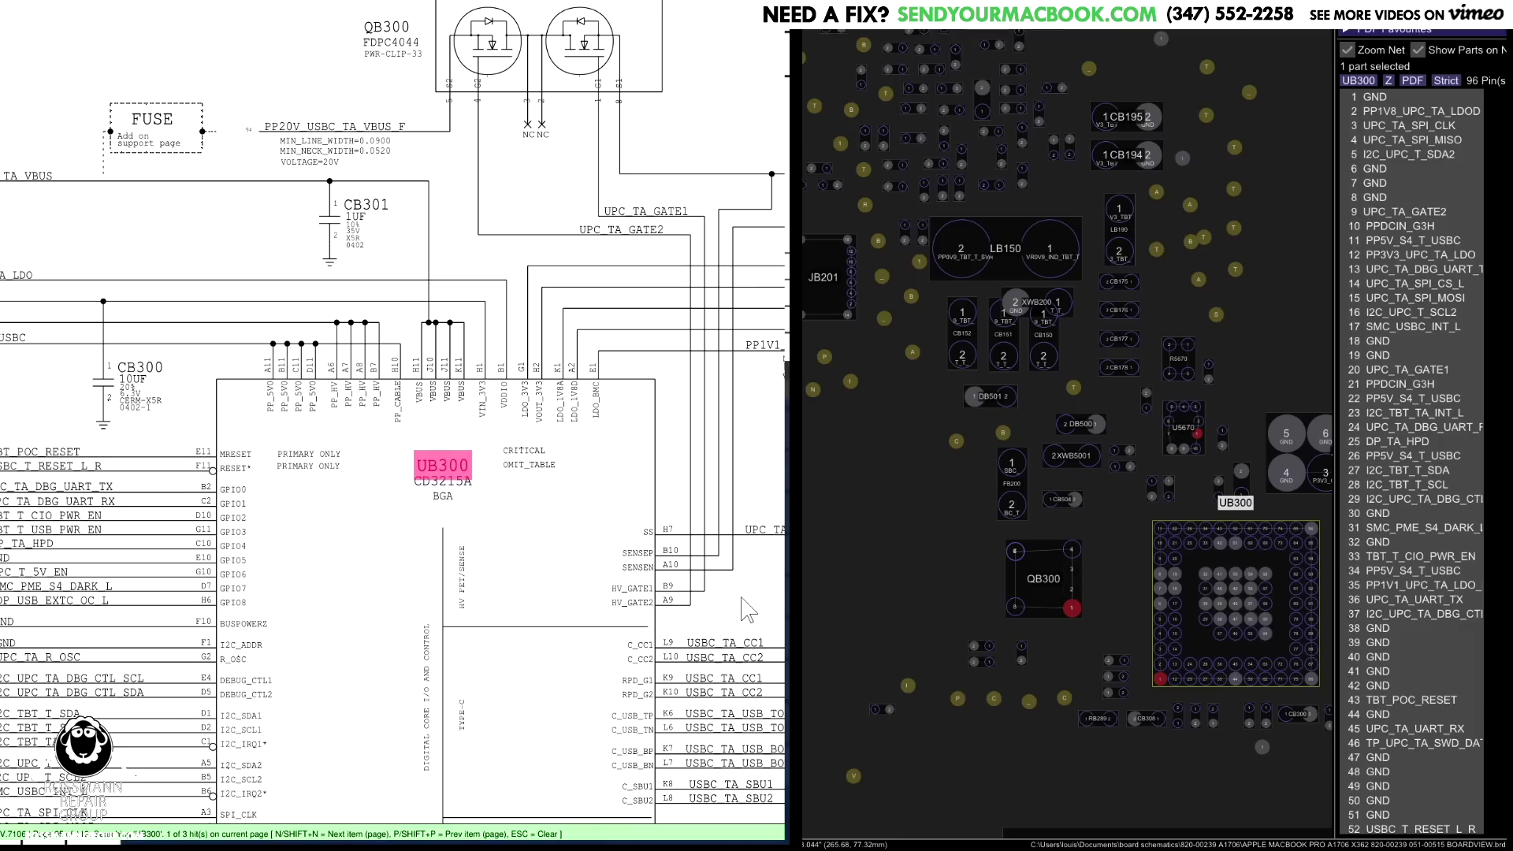
scroll(716, 583, up, 2)
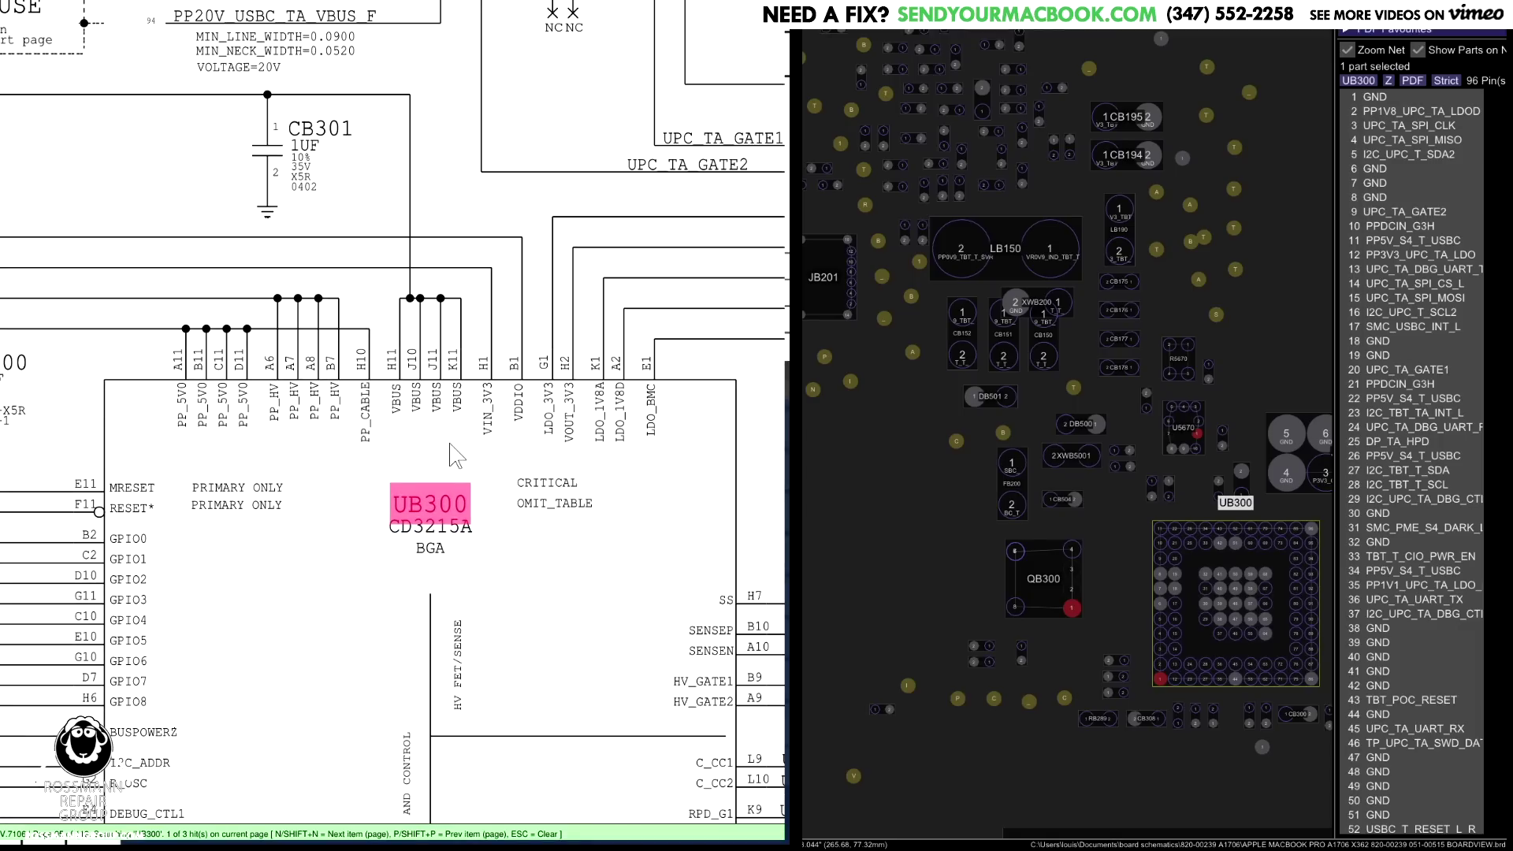
scroll(452, 455, down, 4)
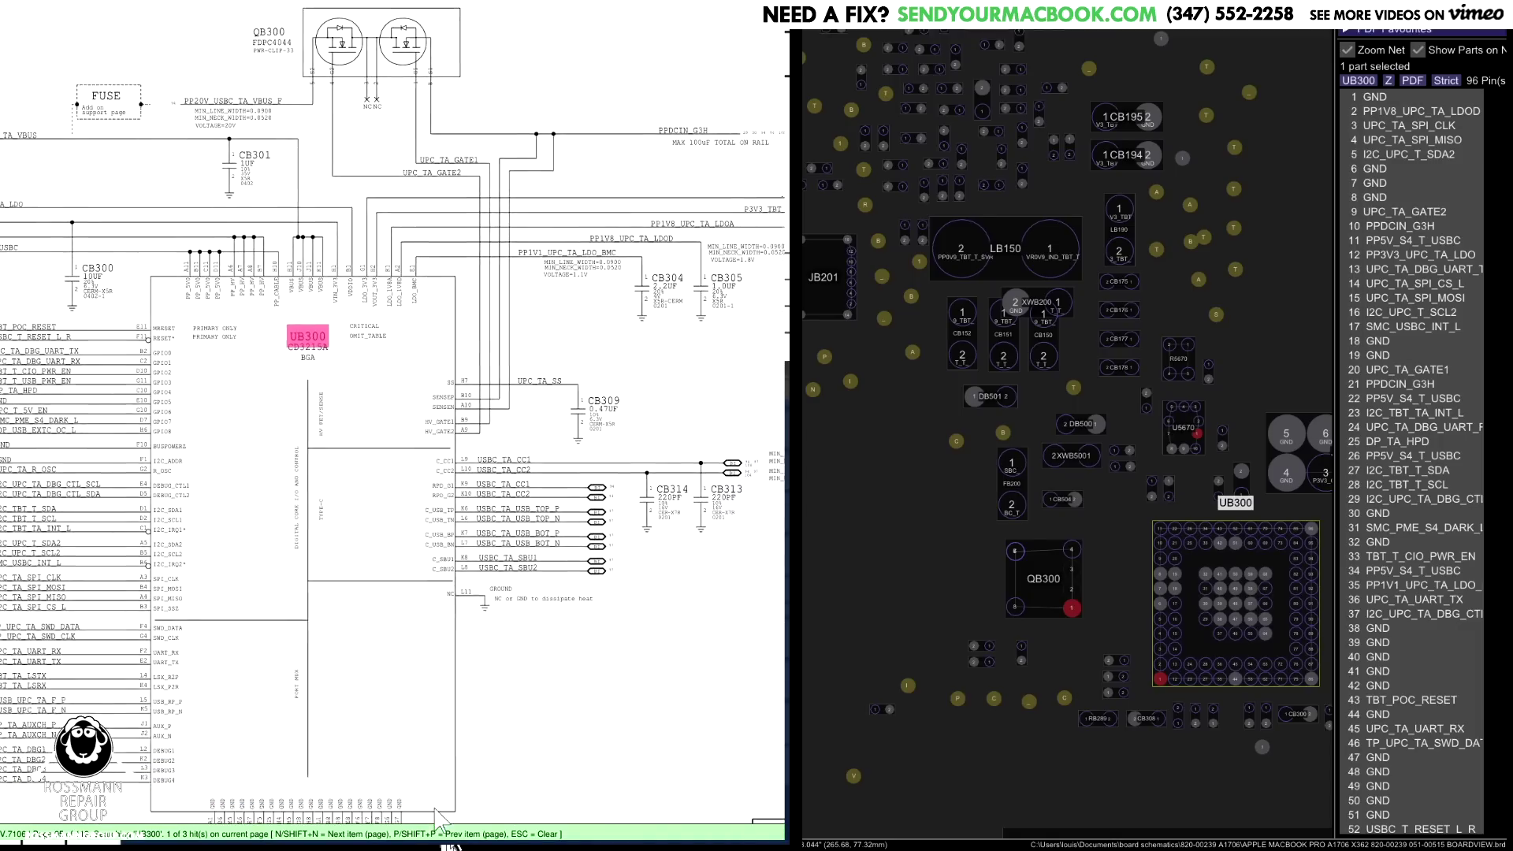
scroll(426, 804, down, 3)
scroll(426, 804, right, 3)
scroll(776, 827, left, 4)
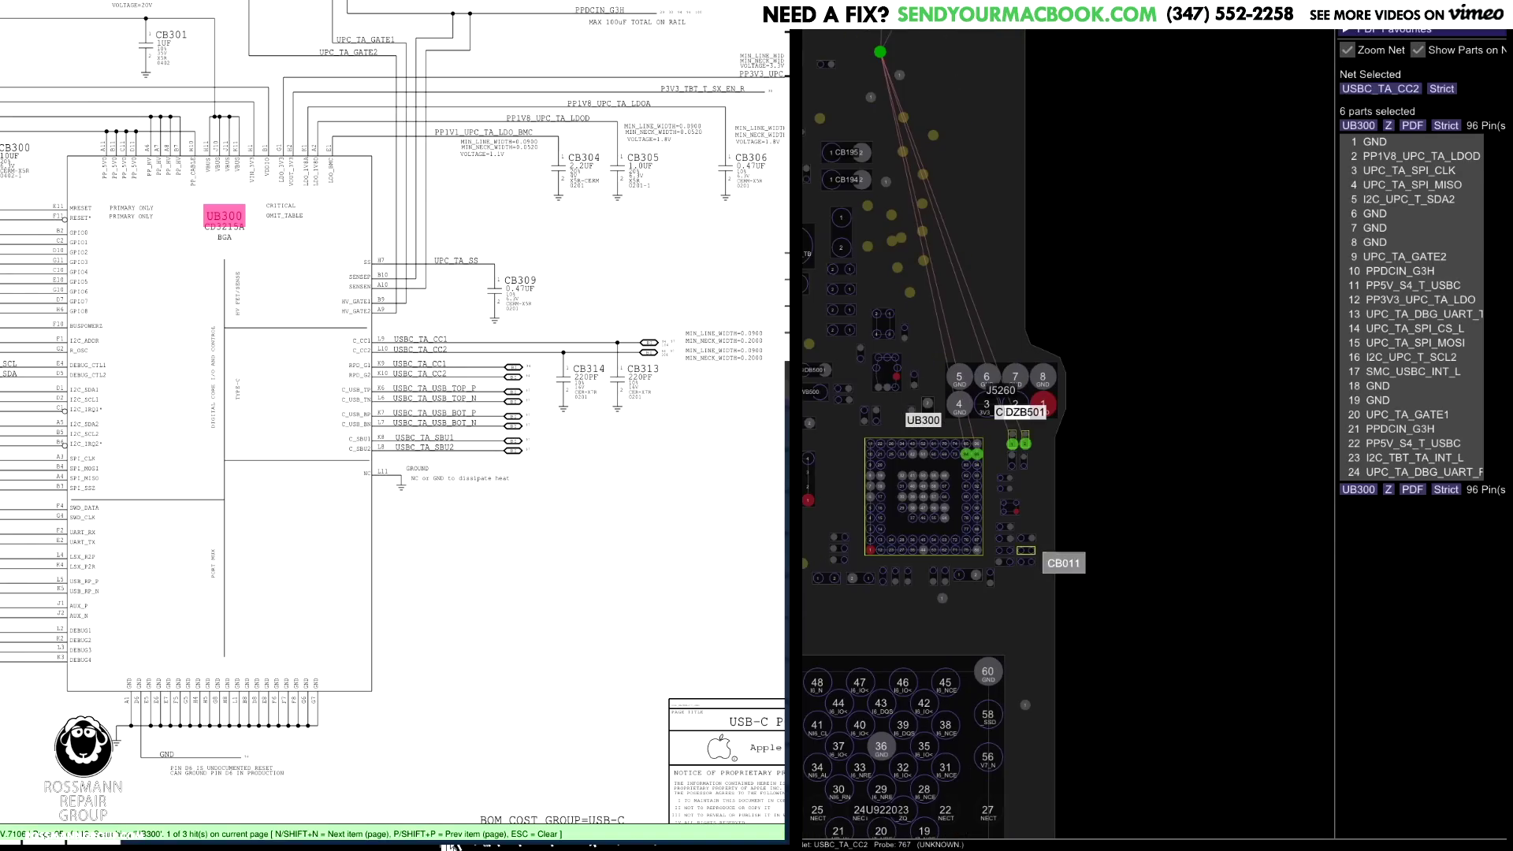
scroll(1209, 473, up, 5)
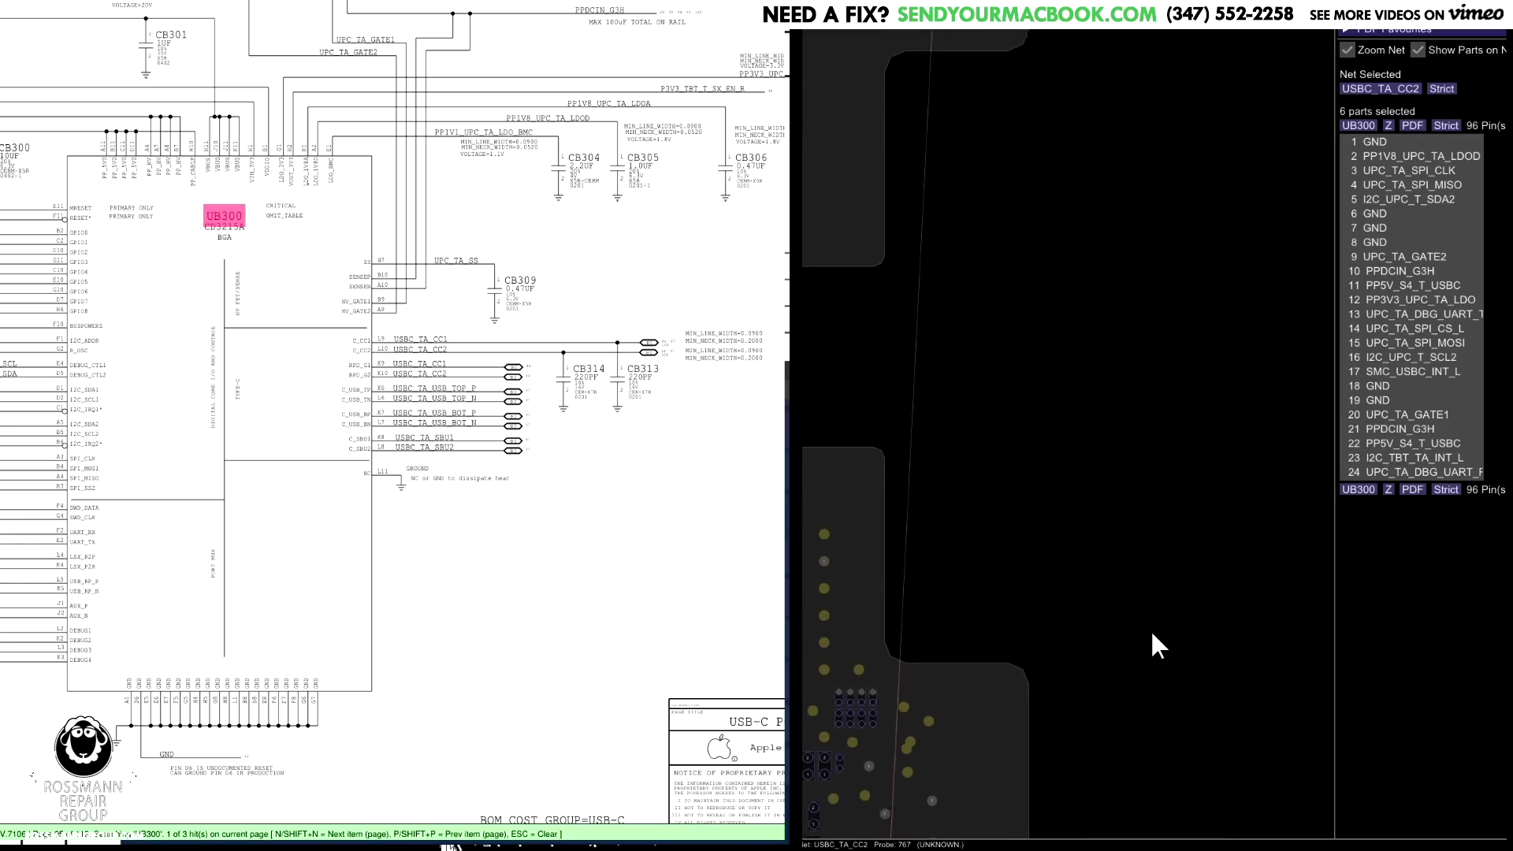
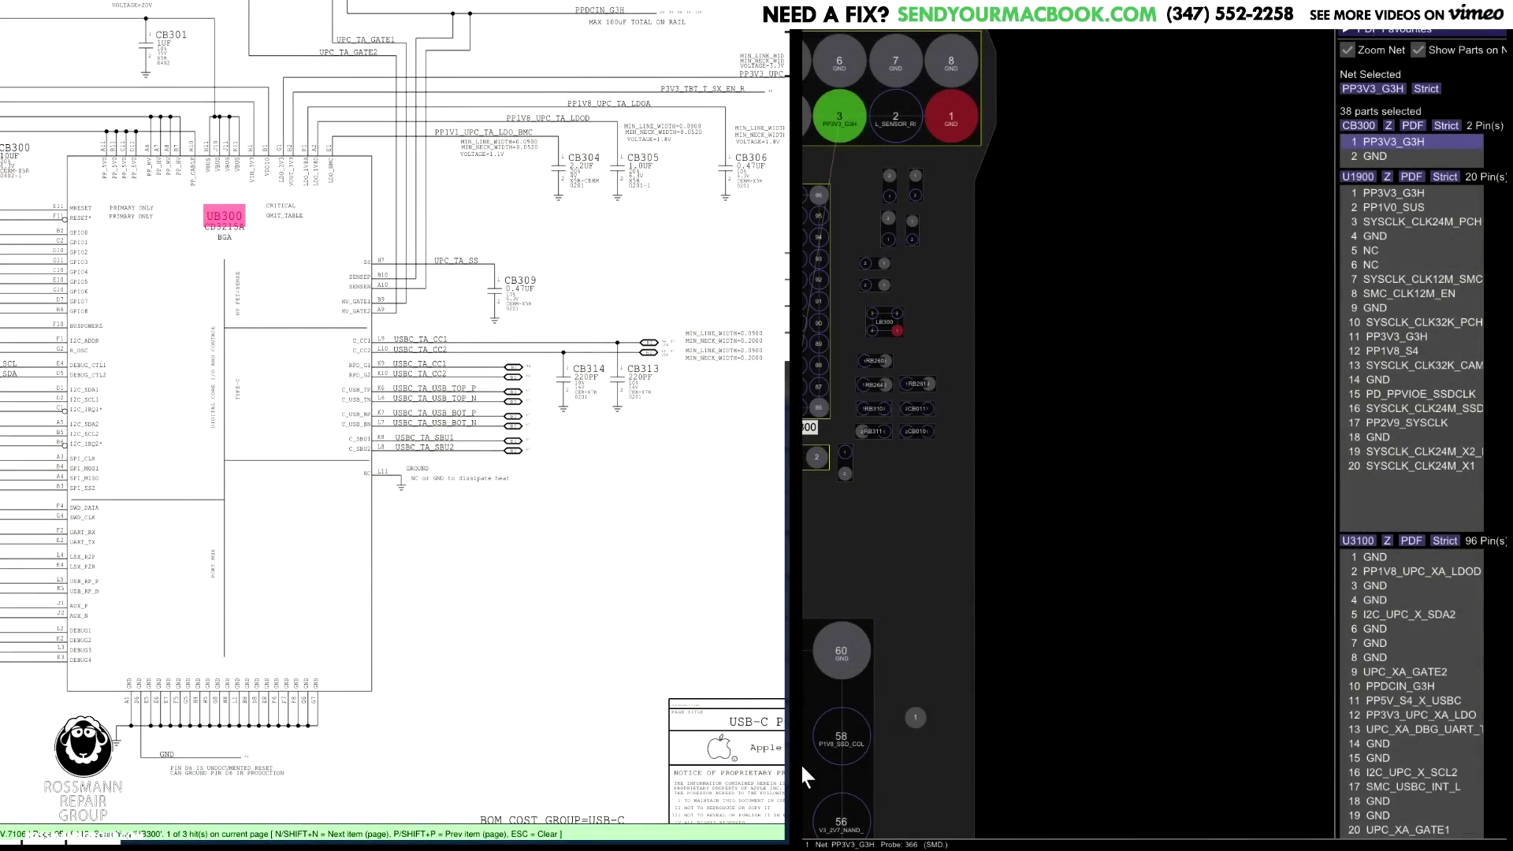
Check the nets on both RB310 pins and CB300's ground pin, ending on PP3V3_G3H's 38 parts
click(801, 762)
click(864, 408)
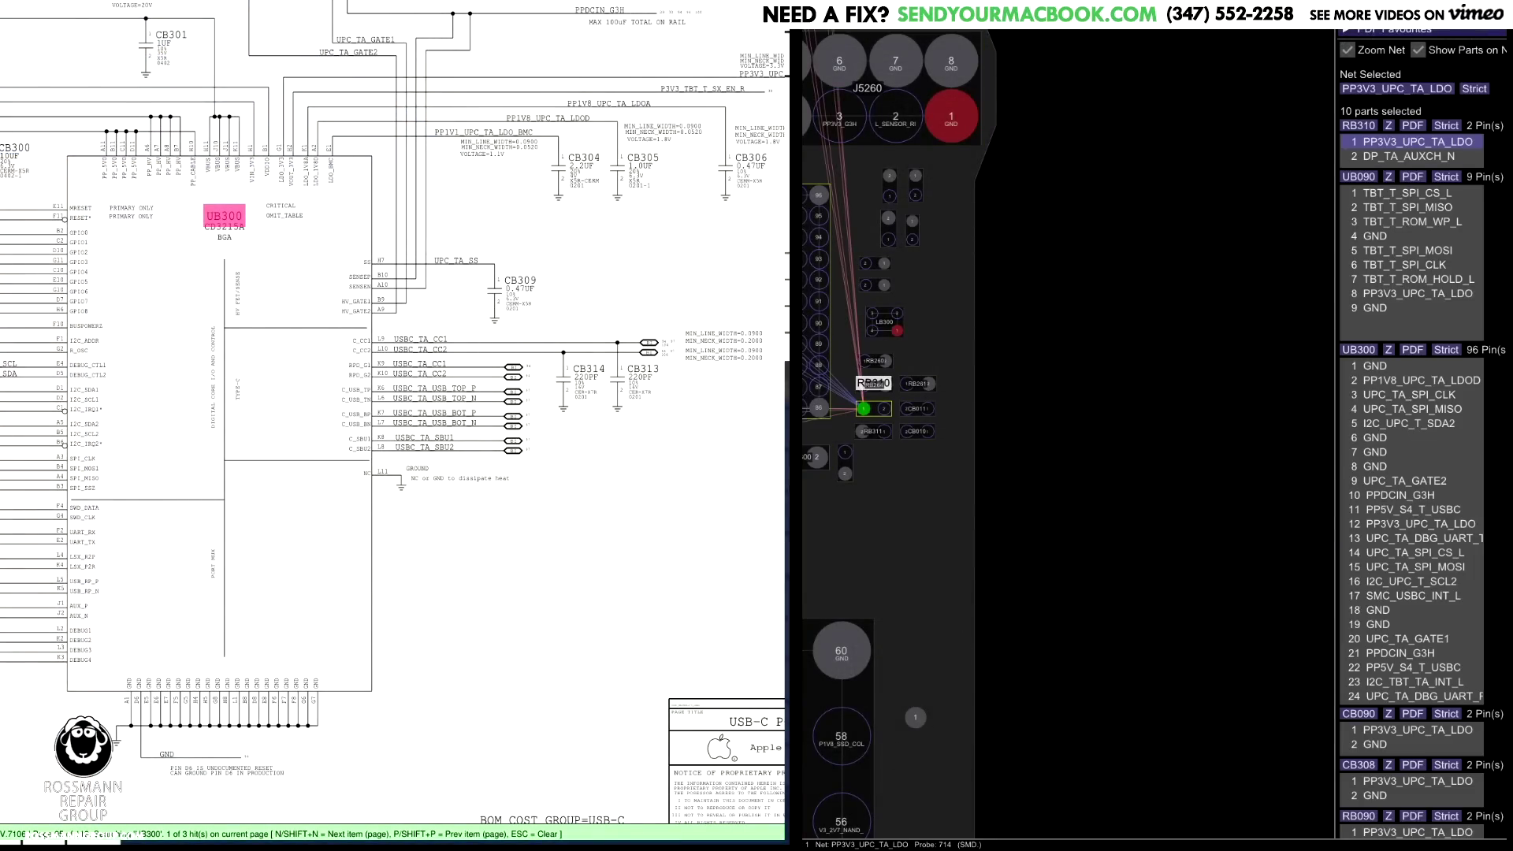
click(884, 408)
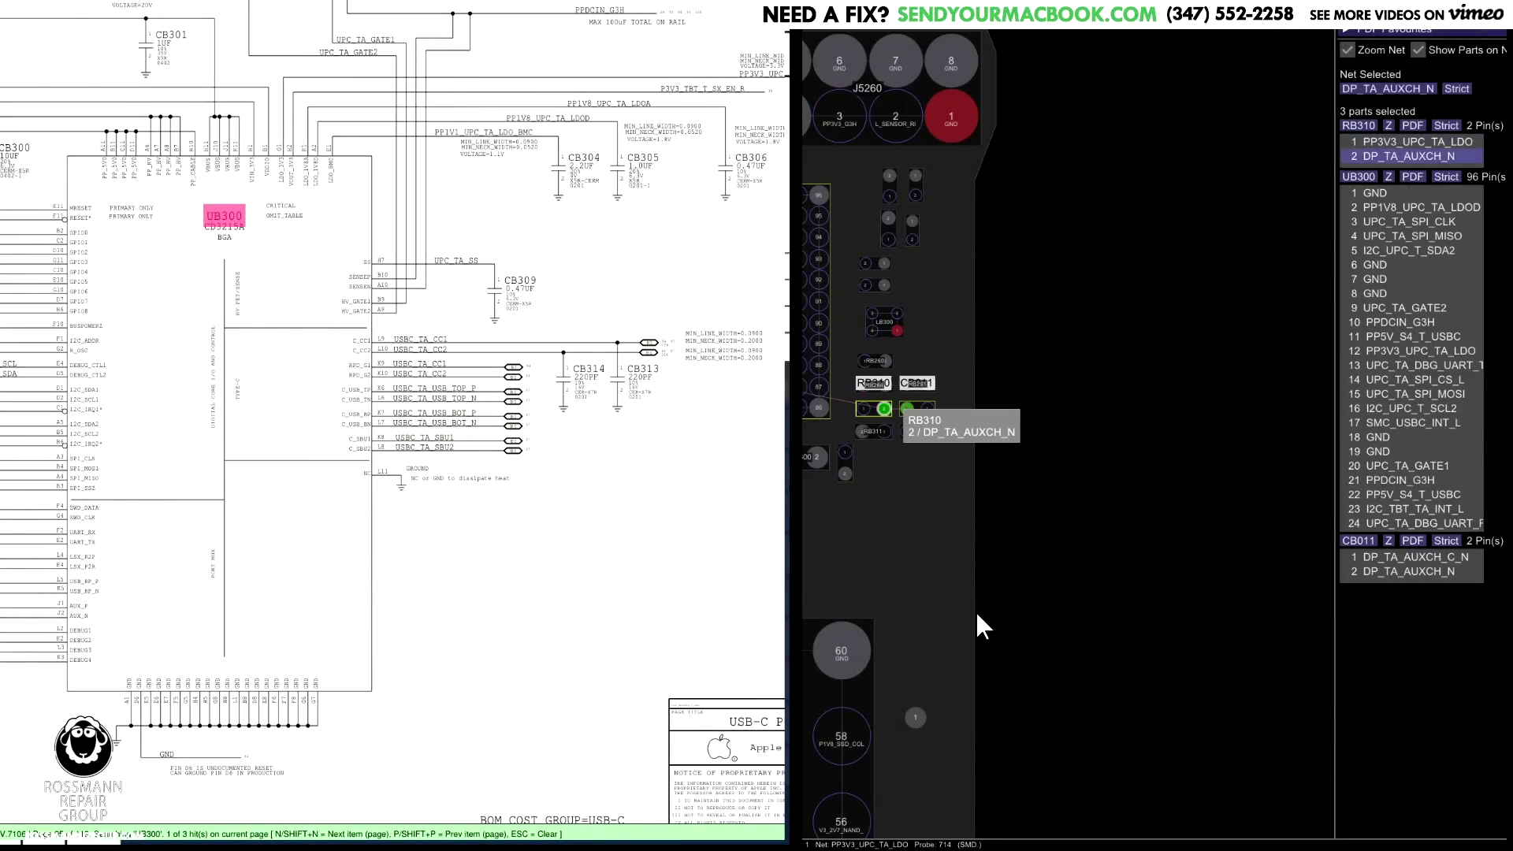
click(881, 668)
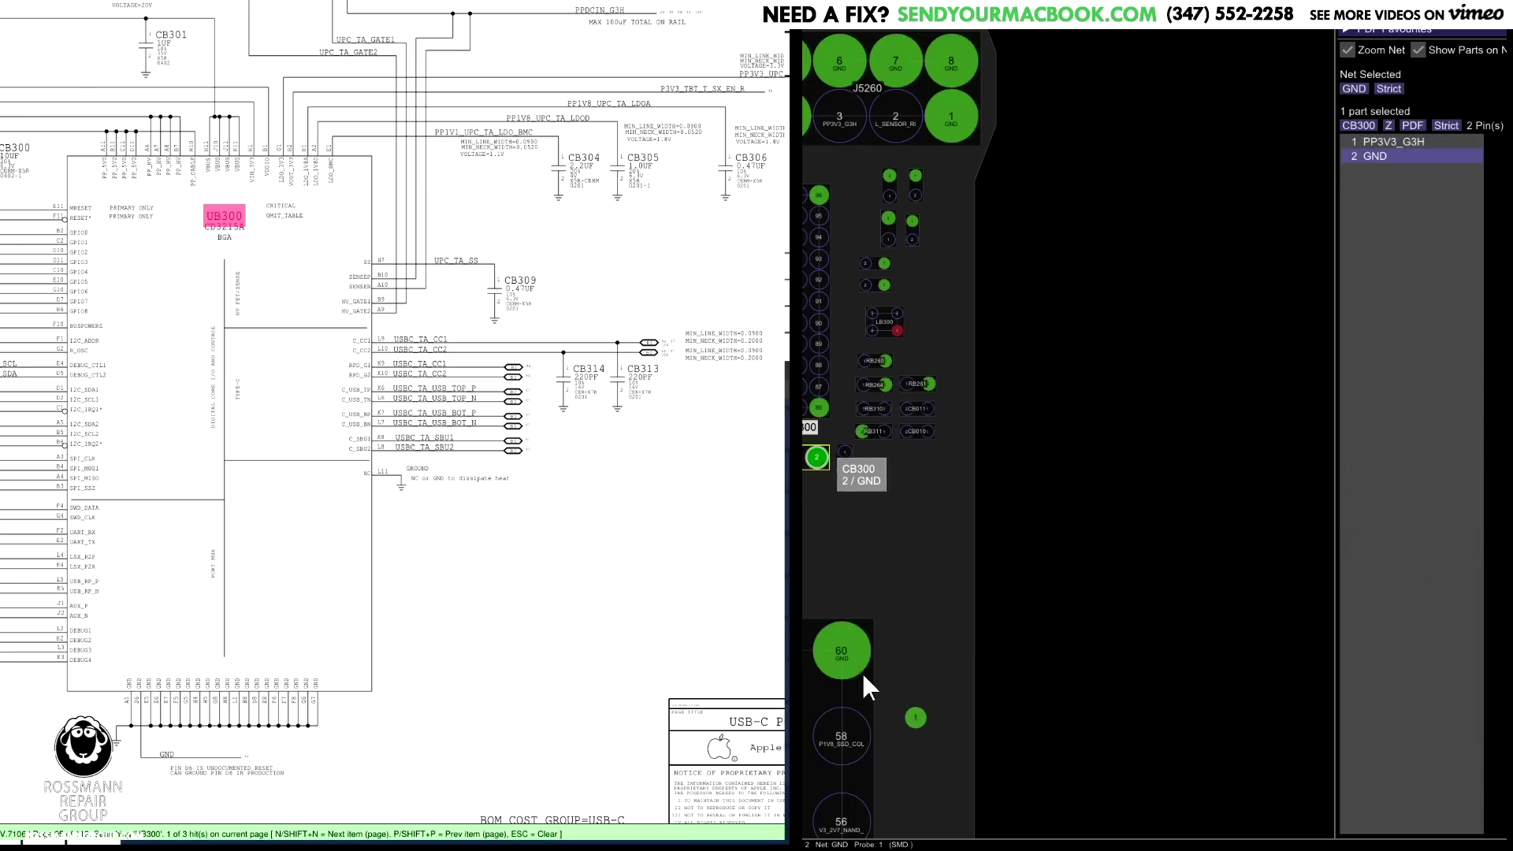
click(807, 655)
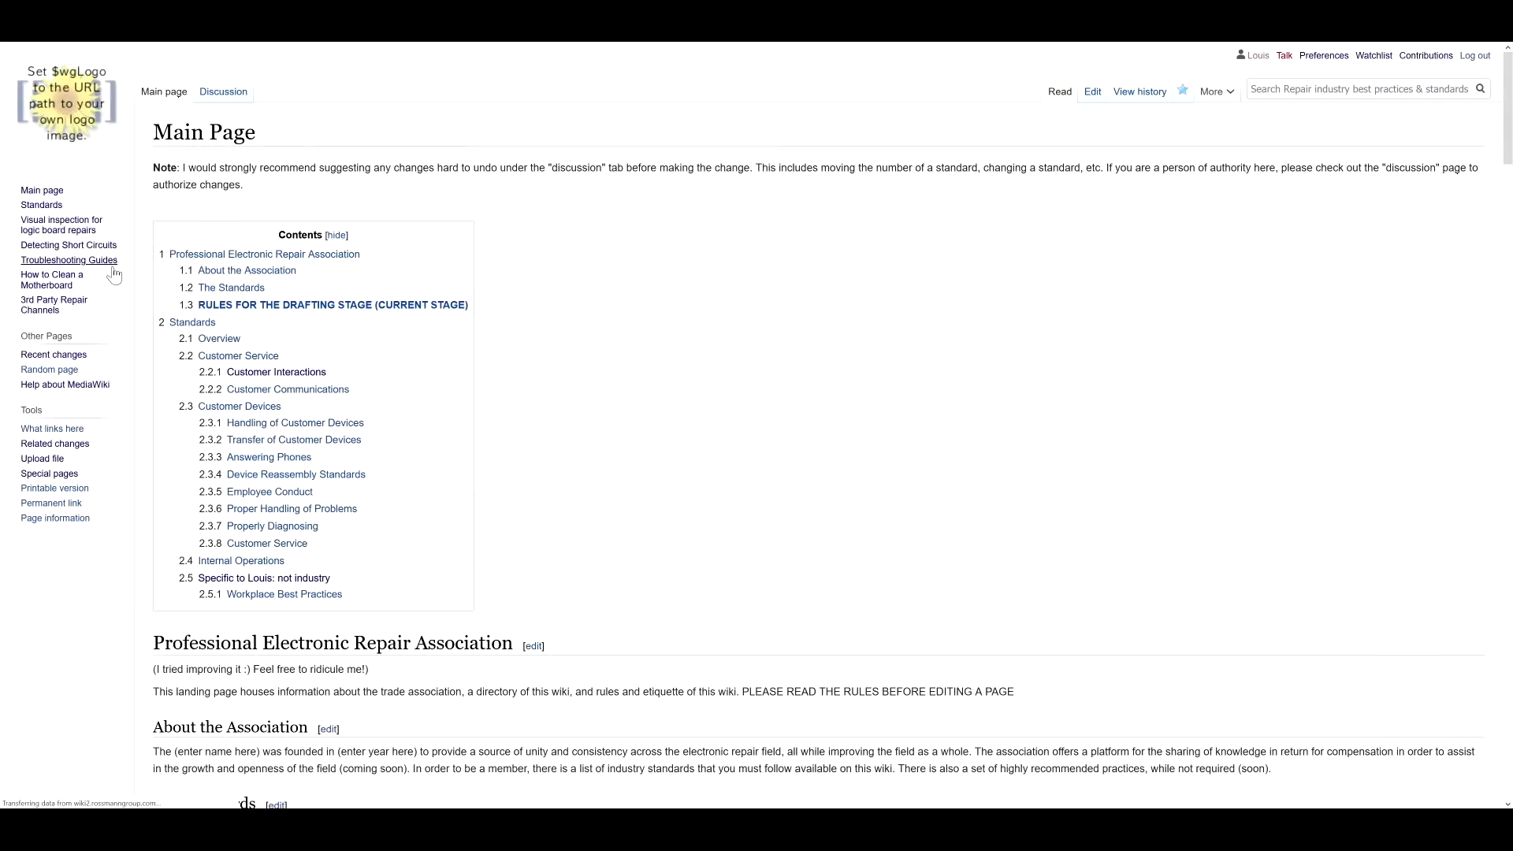
Go from MacBook Pro to the A1706 Touch Bar page and highlight the CB300 corroded bullet under PP3V3_G3H
click(168, 218)
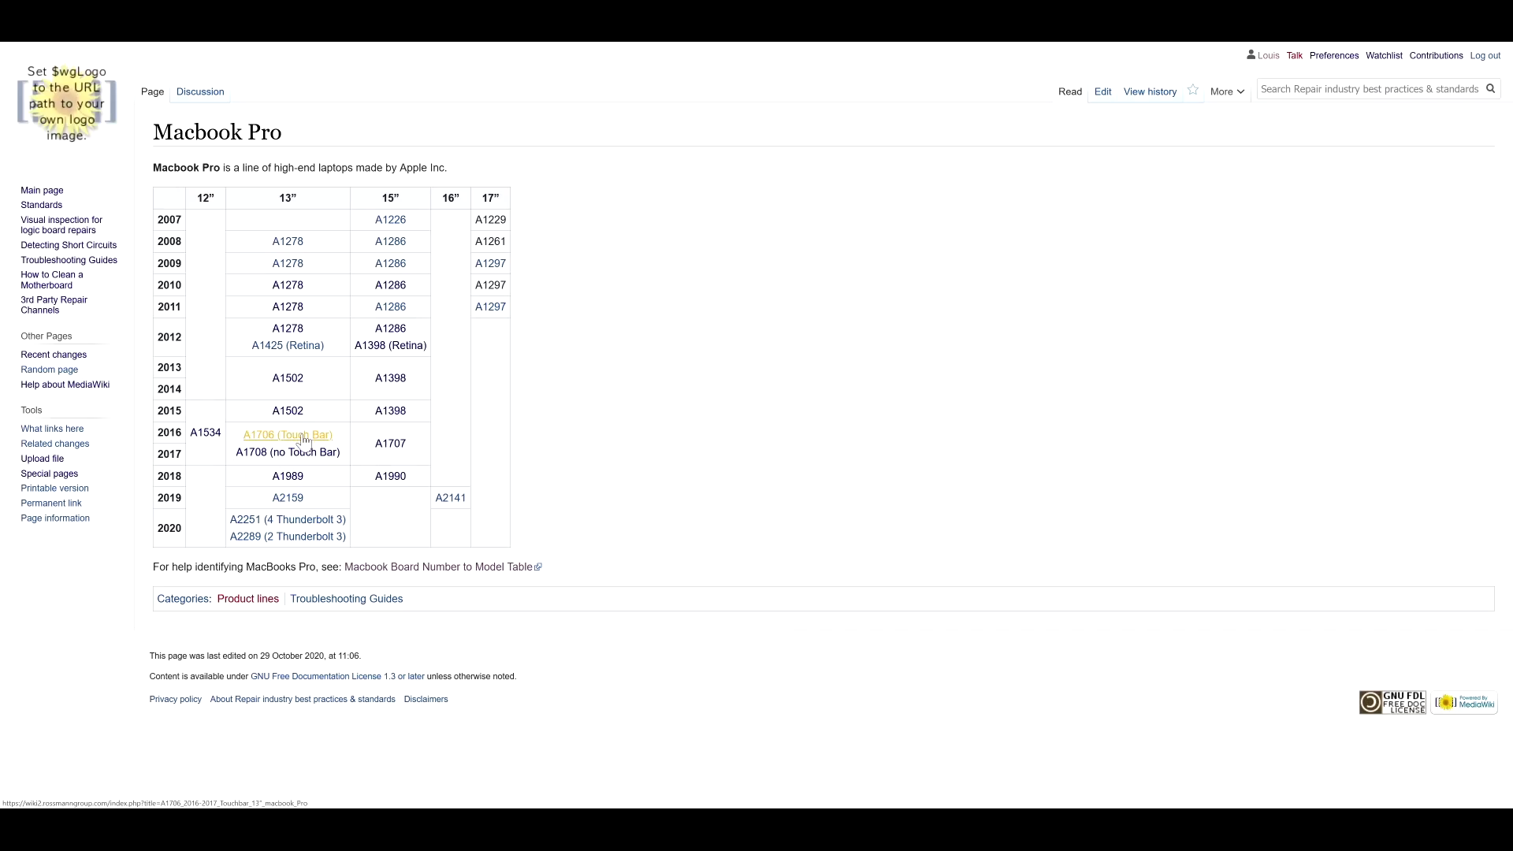
click(304, 440)
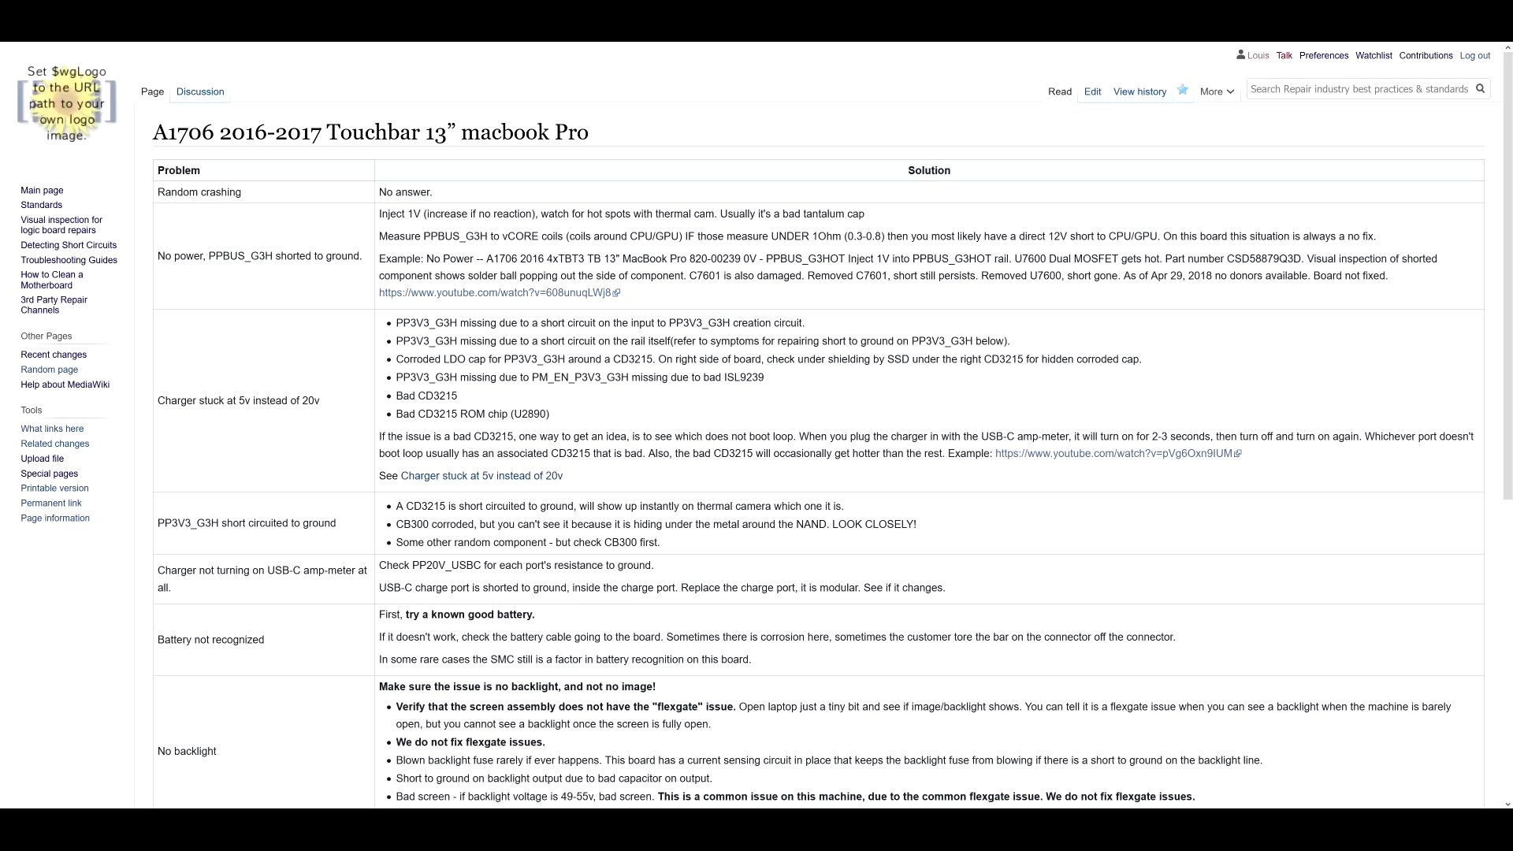
triple_click(632, 541)
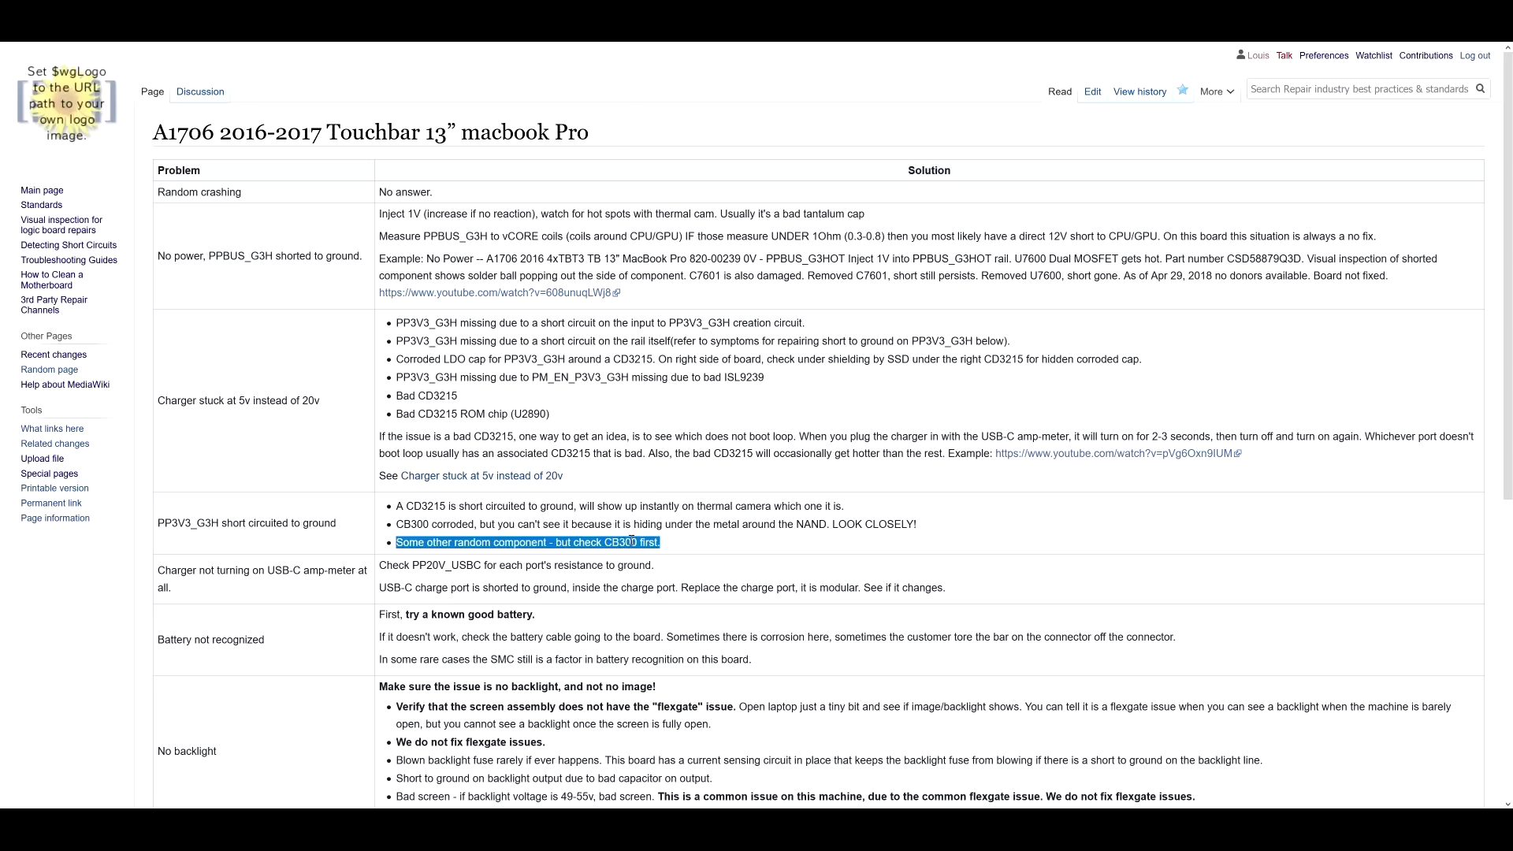
triple_click(423, 523)
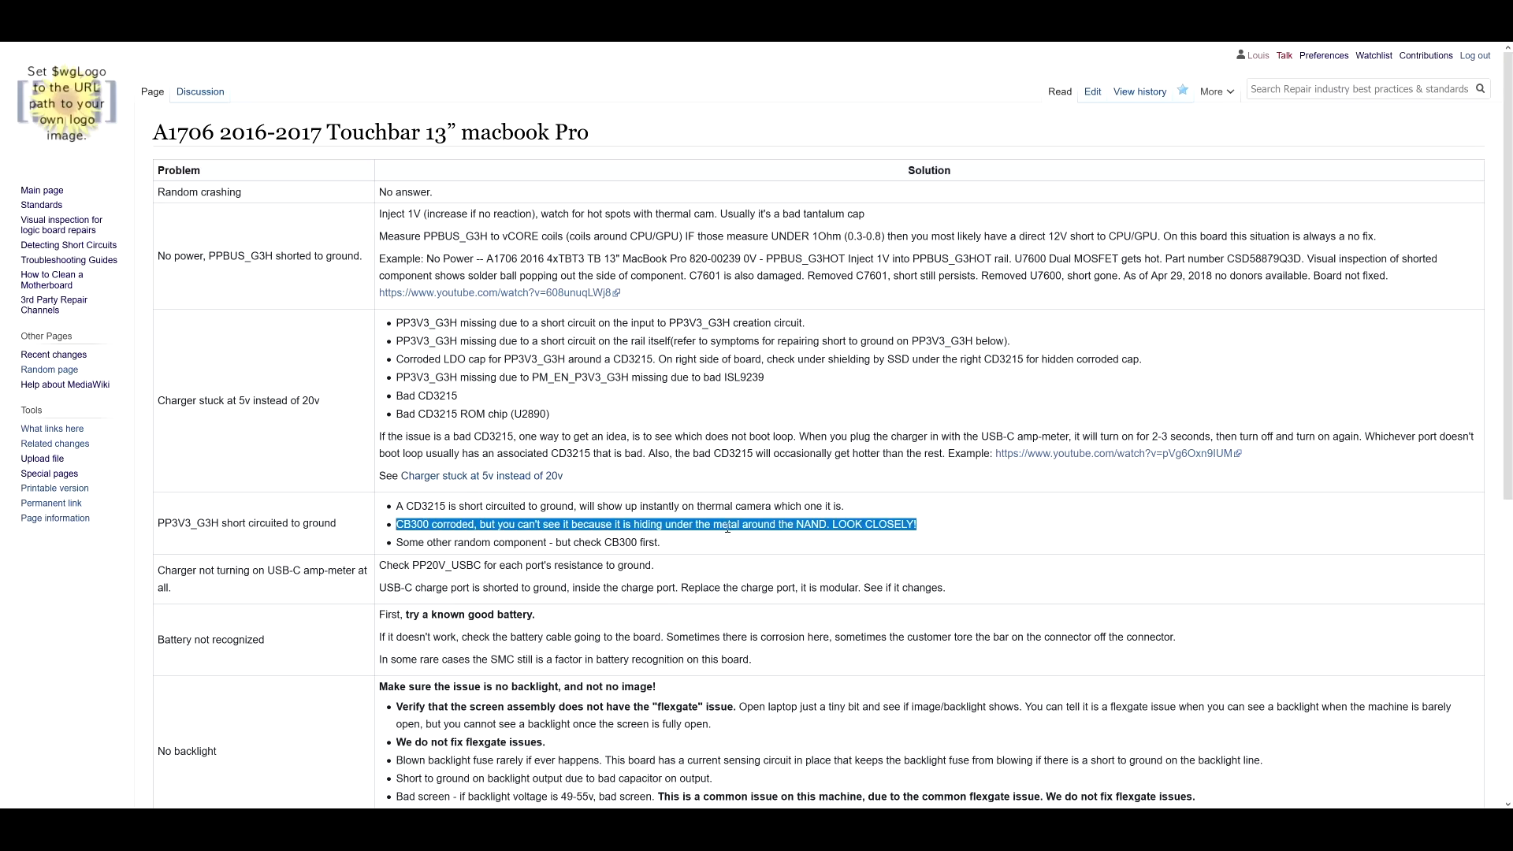
key(alt+Tab)
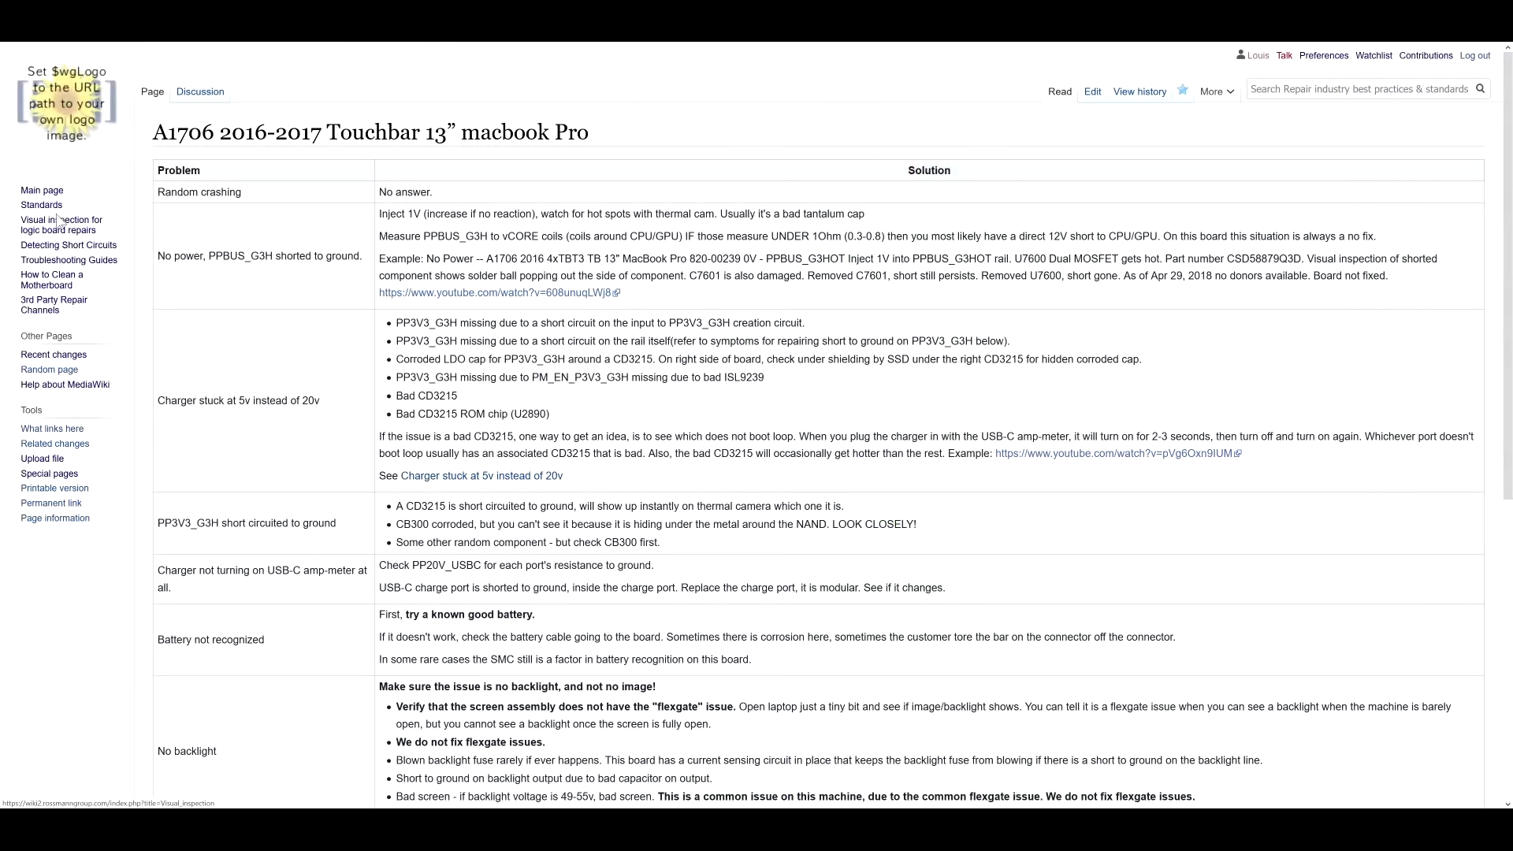
Return to the MacBook Pro page, open 'List of videos', and follow its Louis Rossmann Repair Videos spreadsheet link
key(alt+Left)
key(alt+Left)
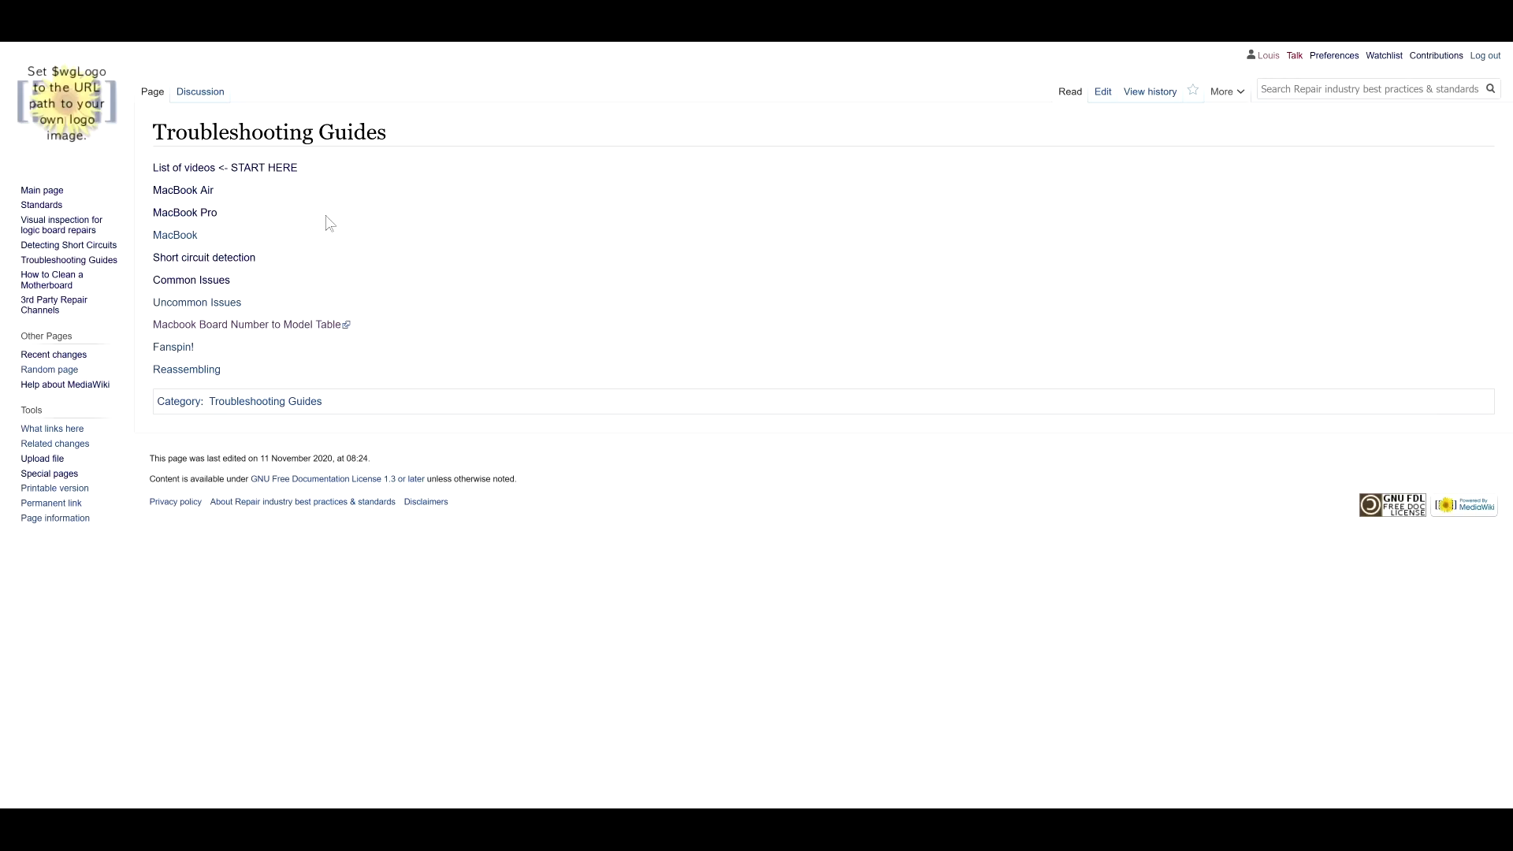
click(259, 167)
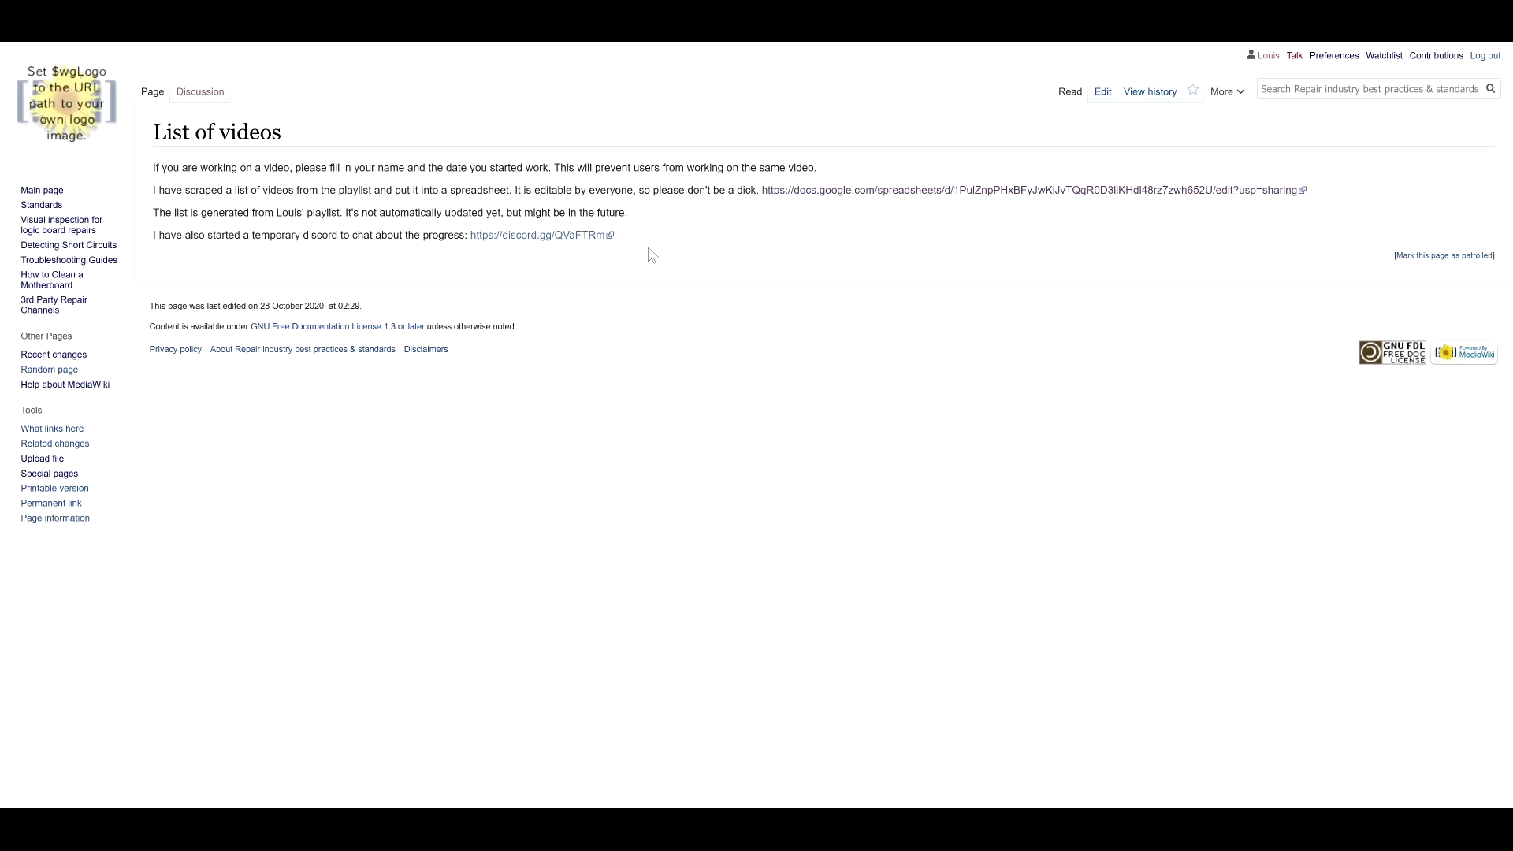
click(848, 191)
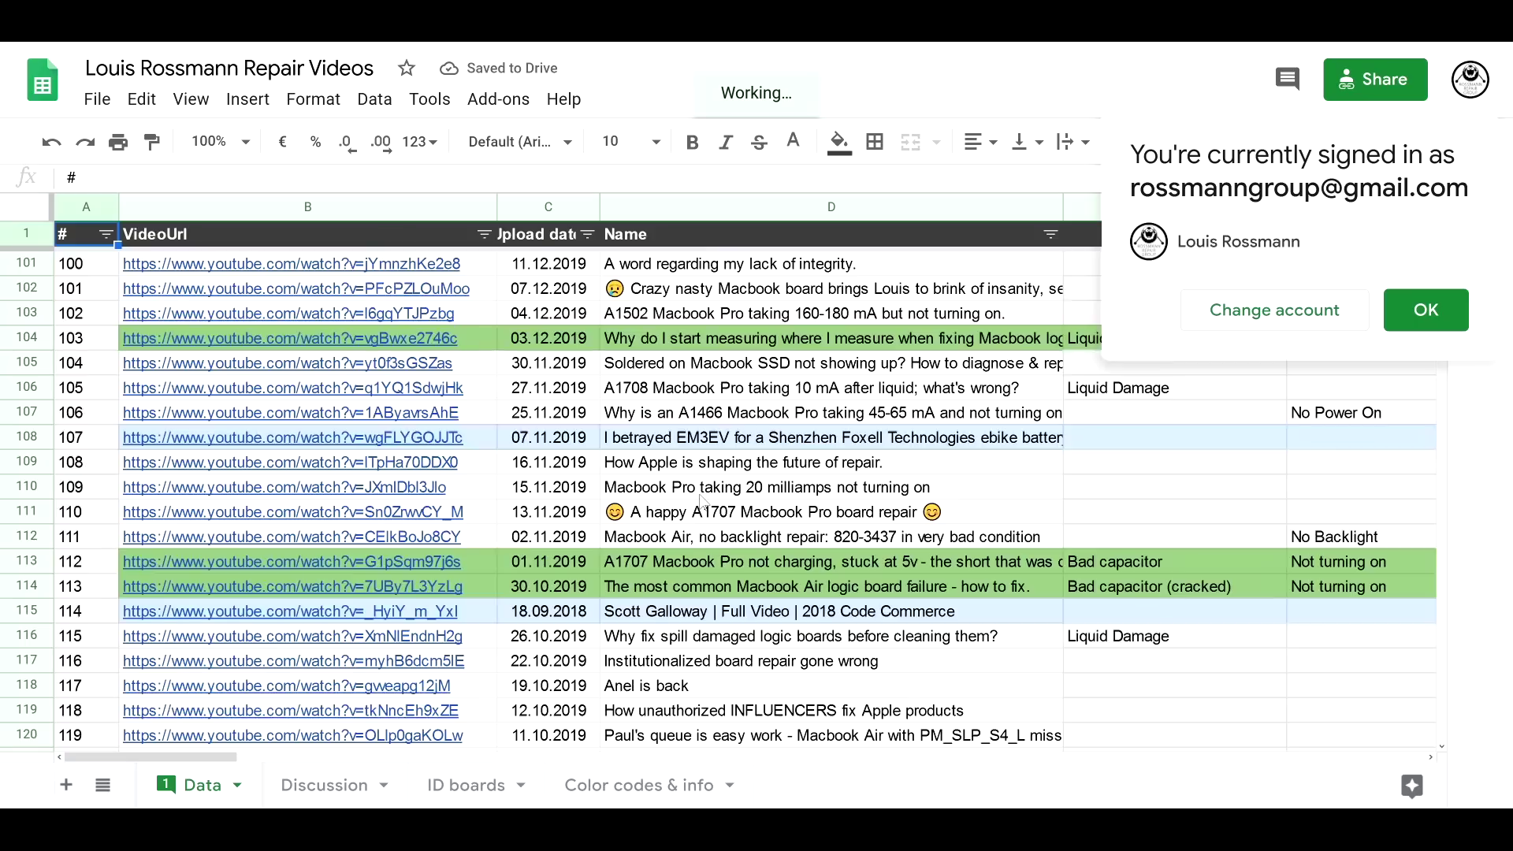
scroll(703, 501, down, 20)
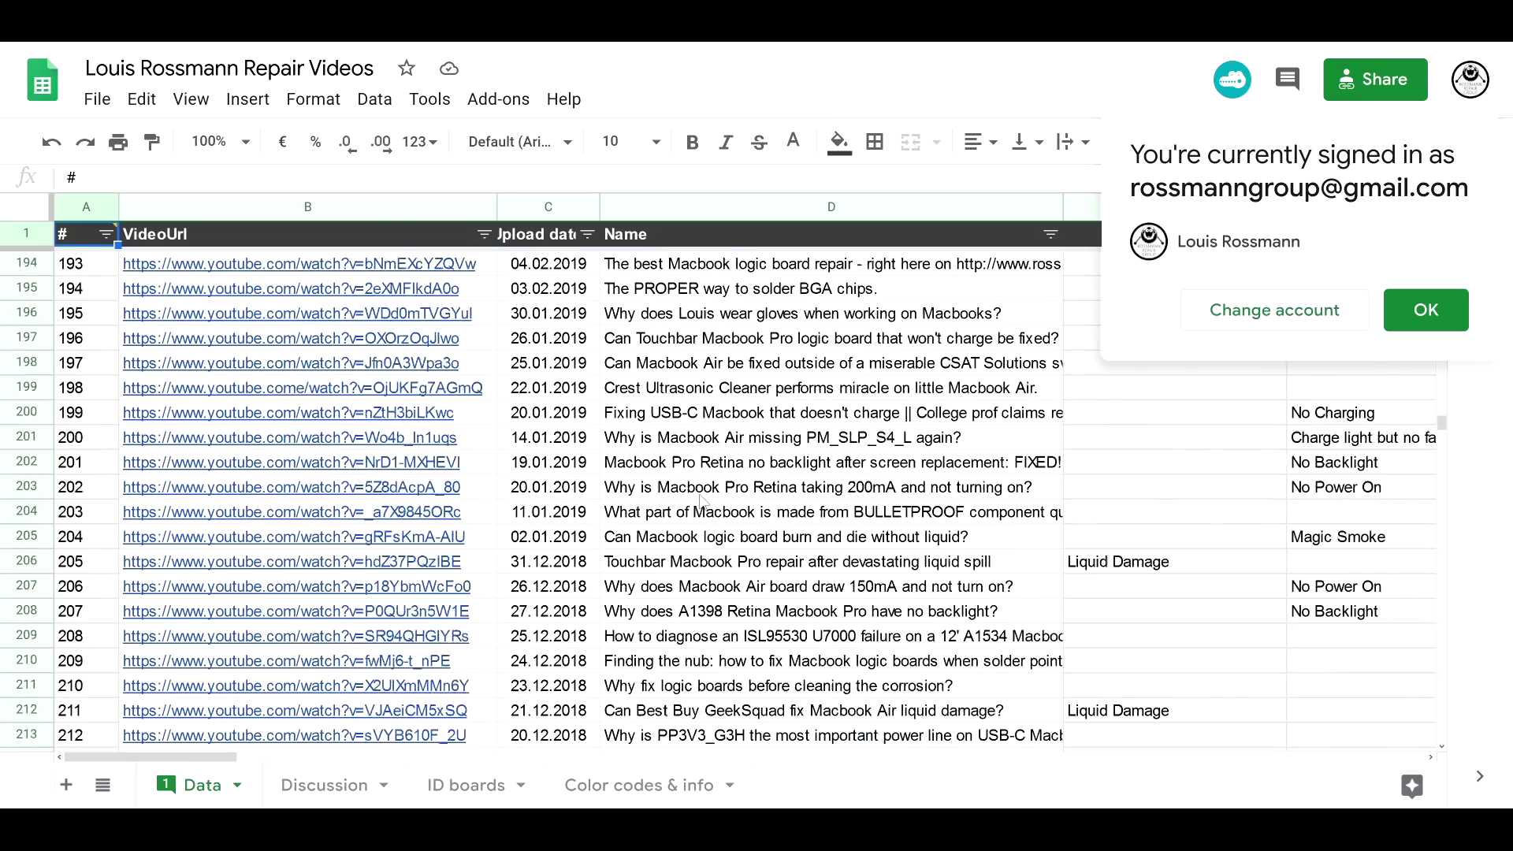
scroll(743, 394, down, 13)
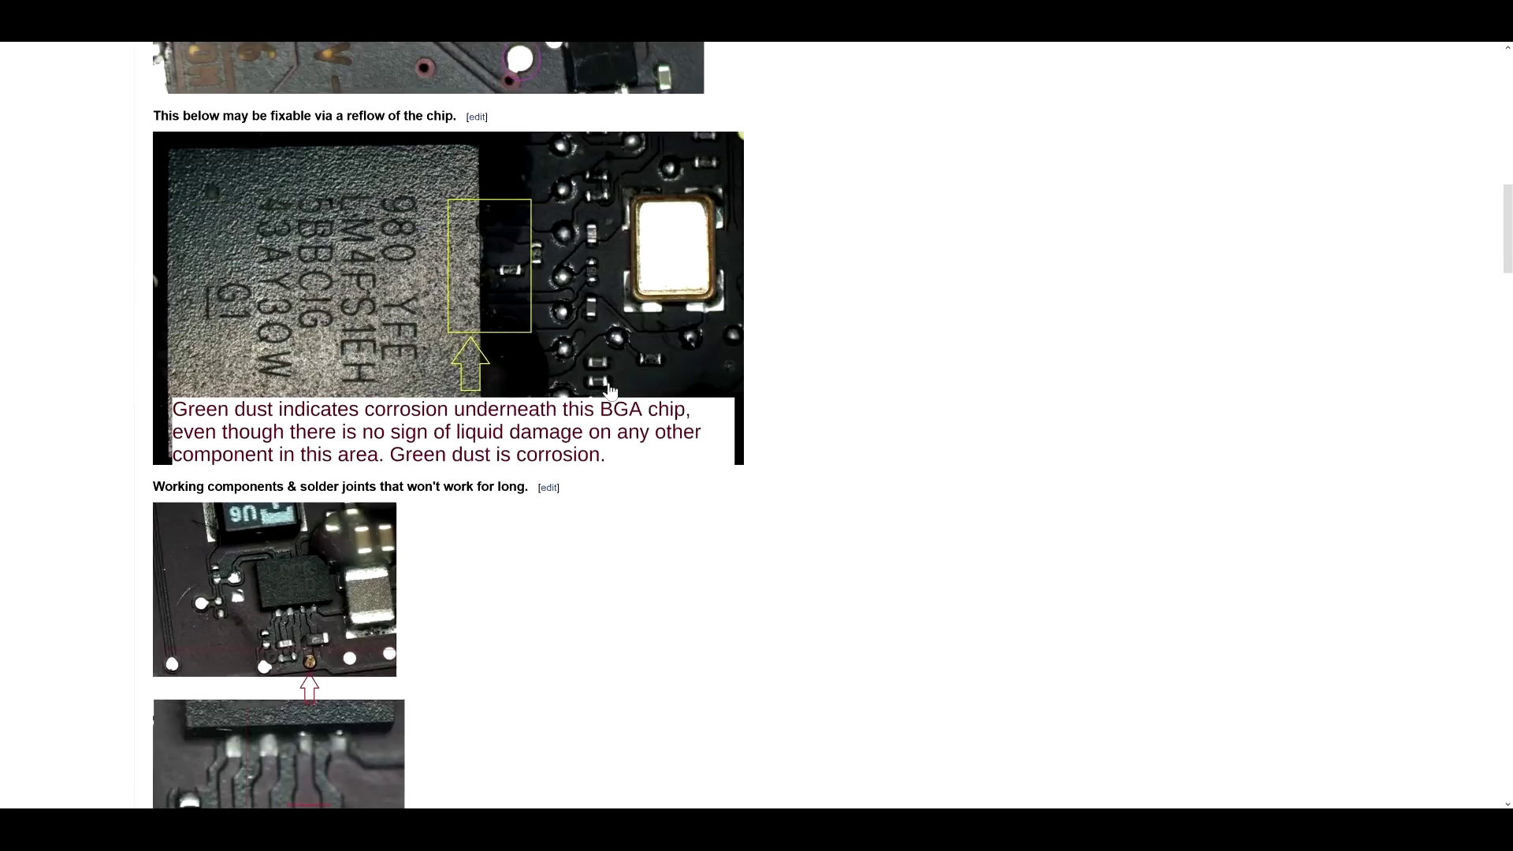
scroll(858, 477, up, 10)
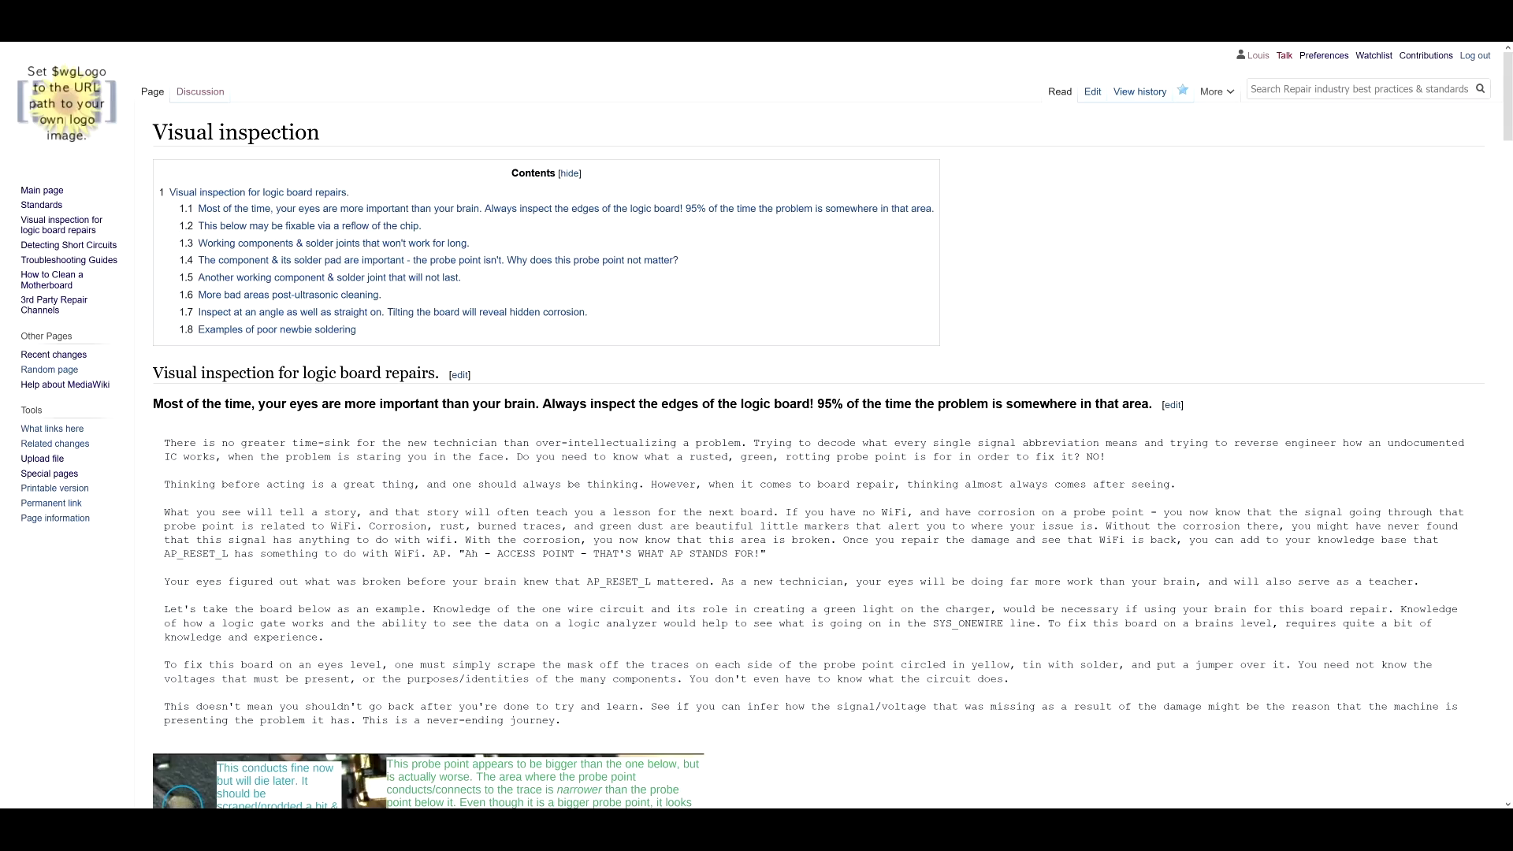
key(ctrl+l)
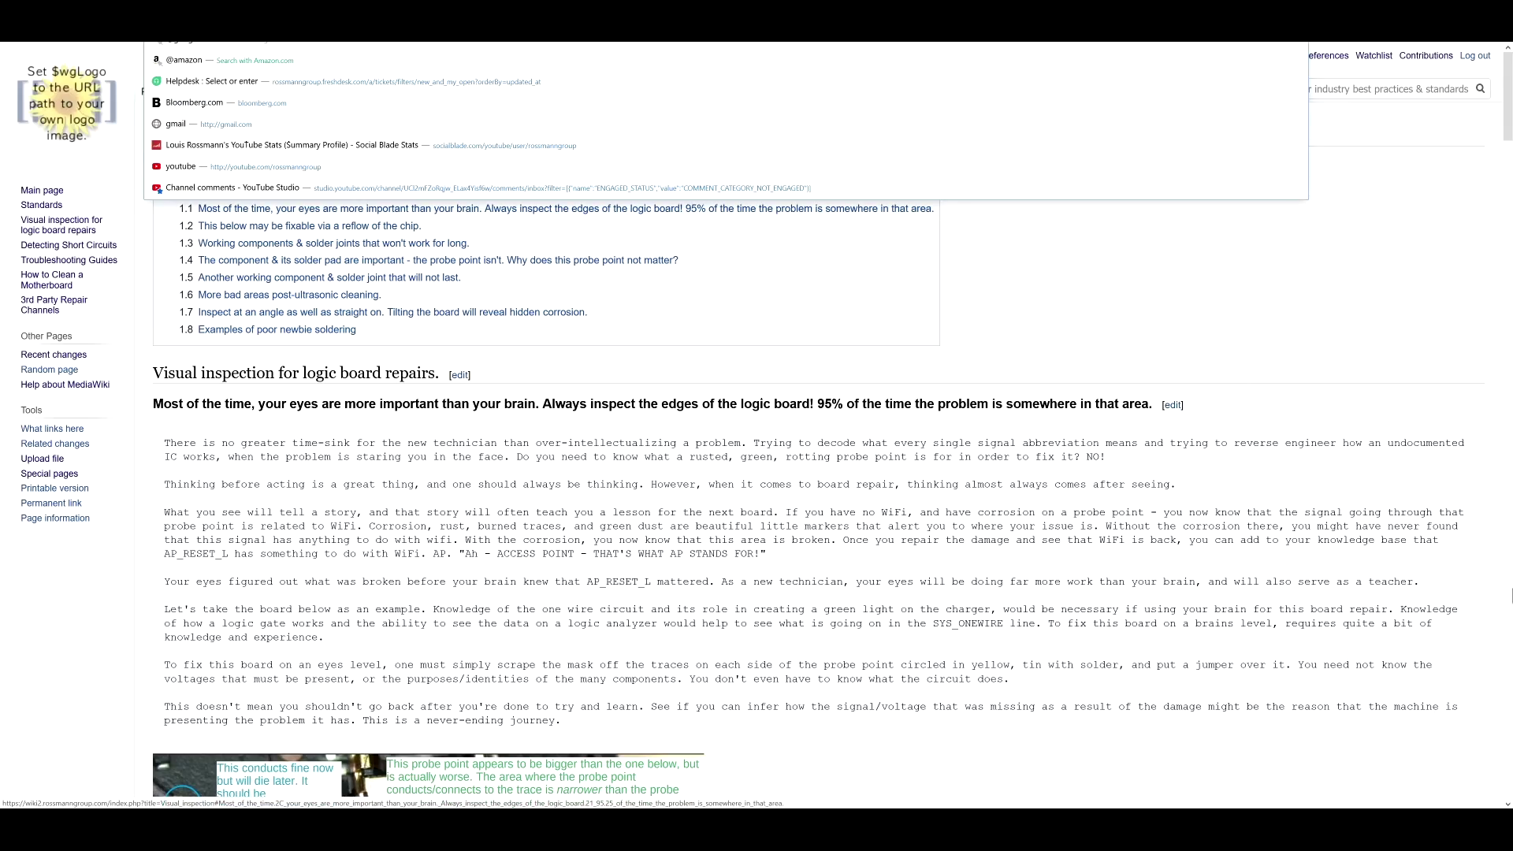
click(1299, 460)
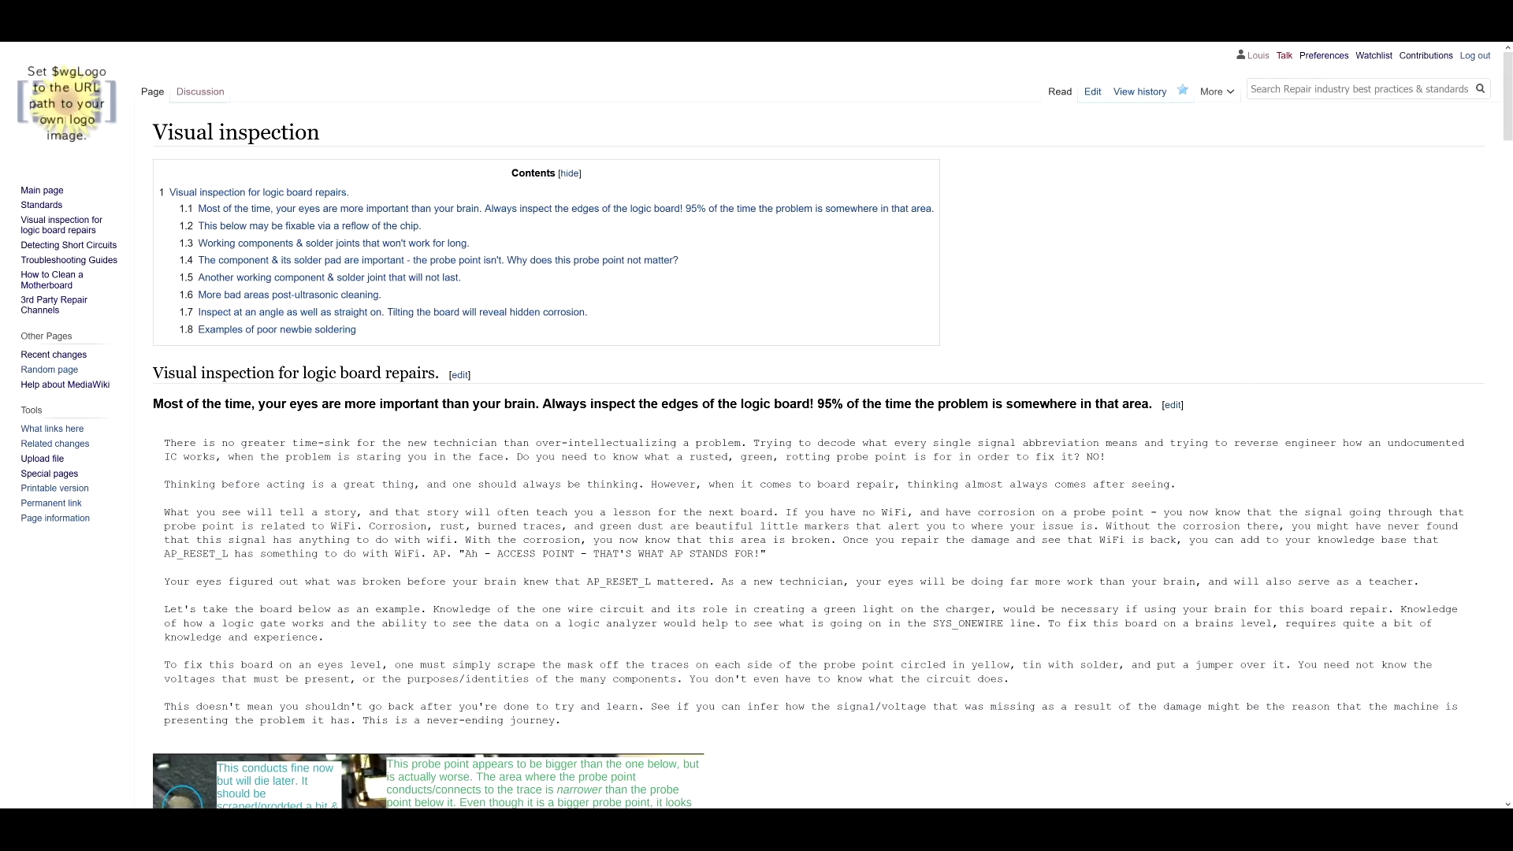